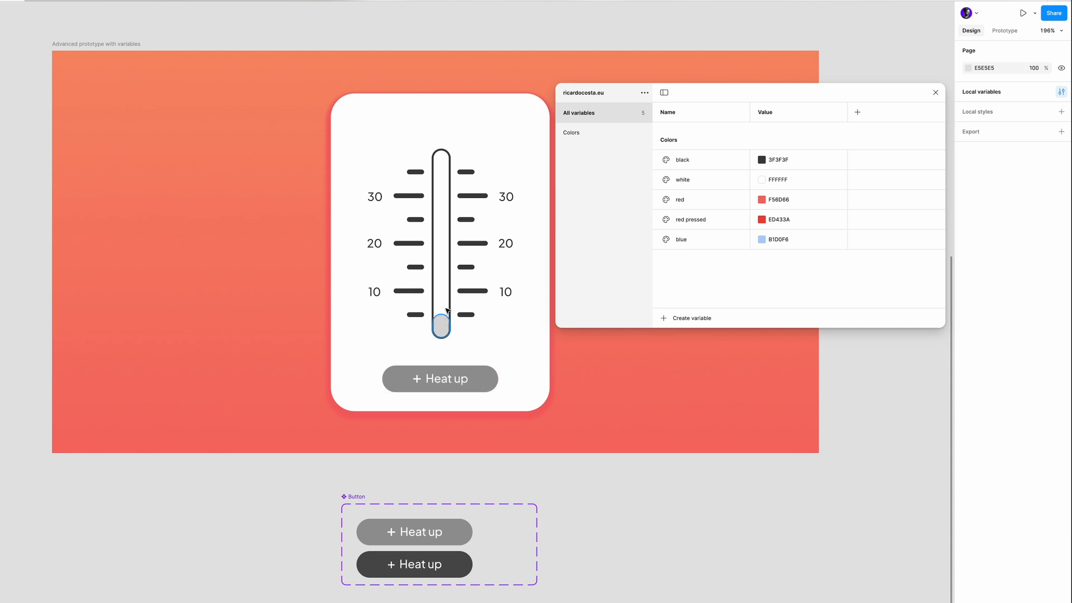
- Create a number variable named "Height value" with the value 25
left_click(449, 303)
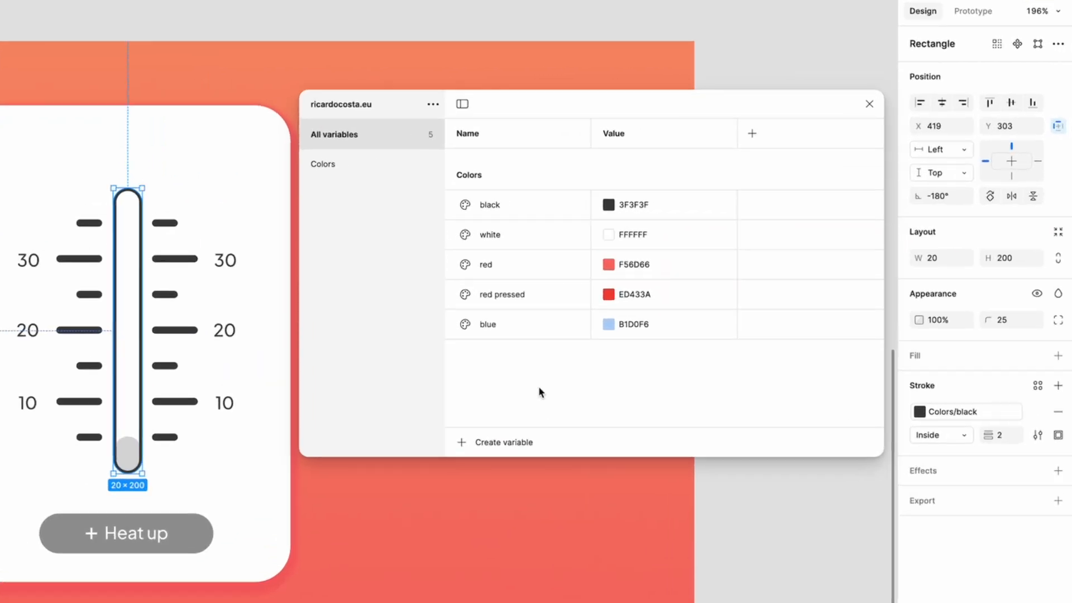
left_click(483, 443)
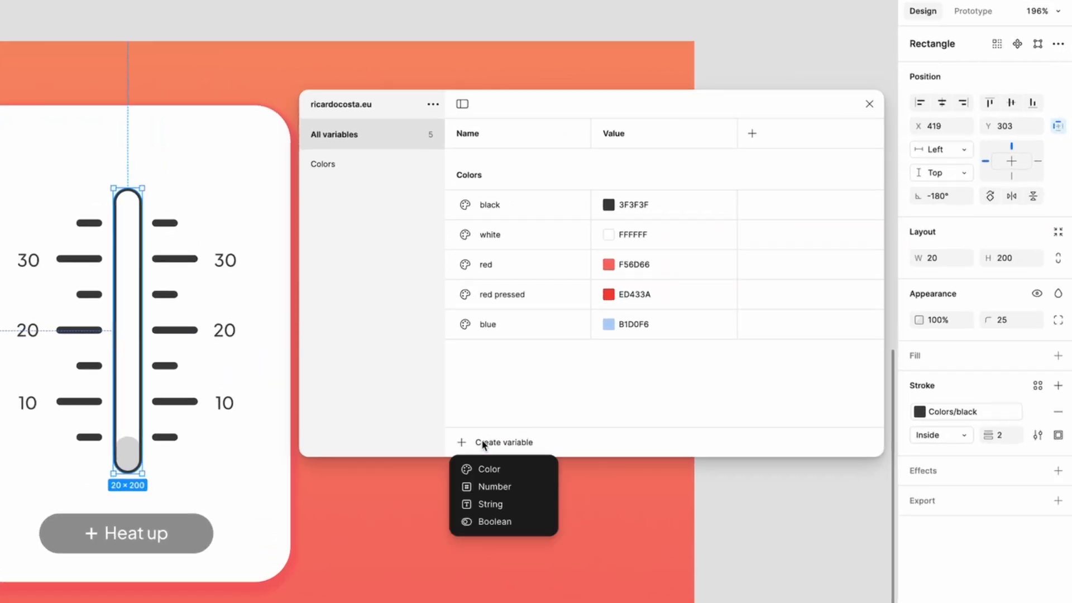
left_click(481, 487)
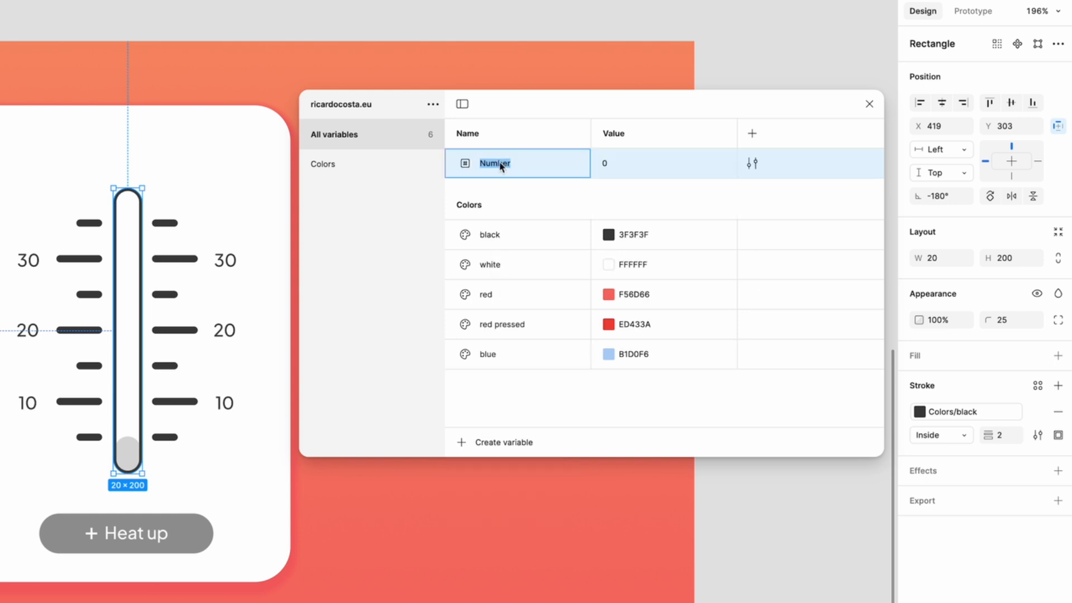
type("Height value")
left_click(613, 164)
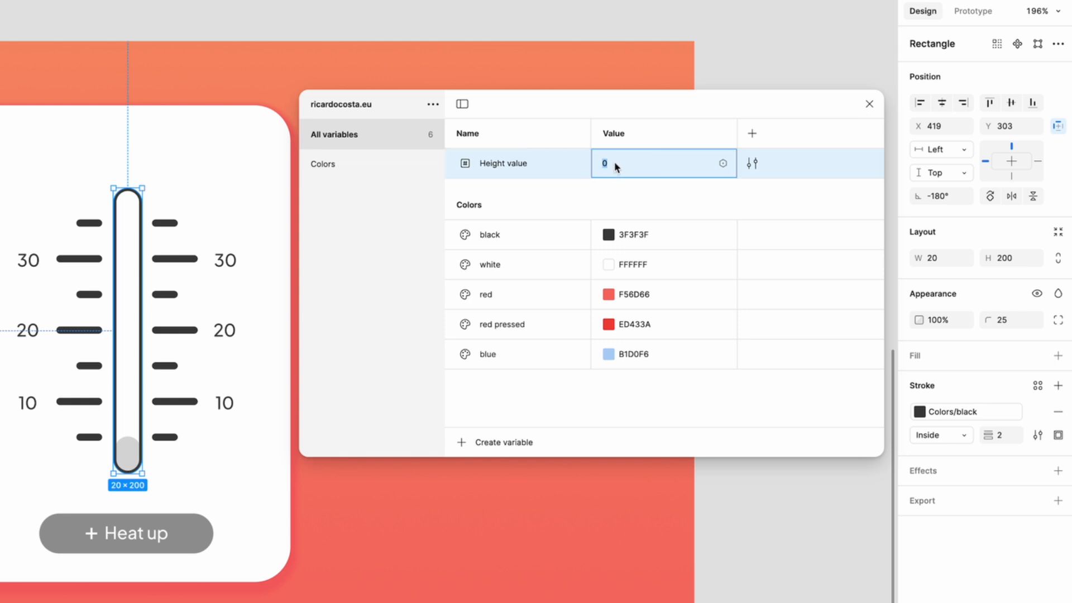
type("25")
key("Return")
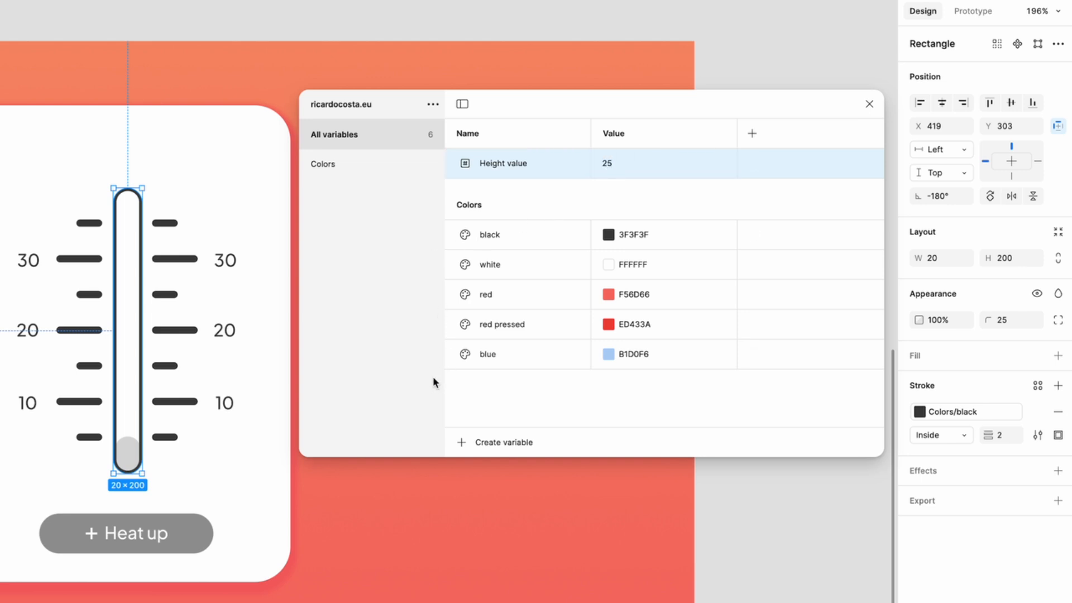
- Create a string variable with an empty value, keeping its default name, and close the variables window
left_click(462, 443)
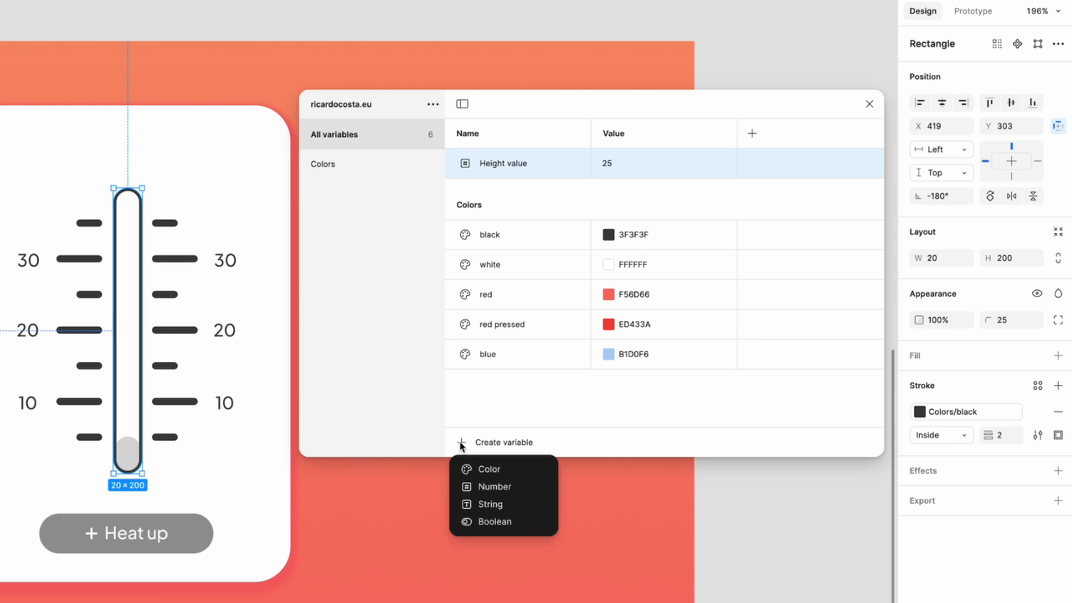
left_click(489, 503)
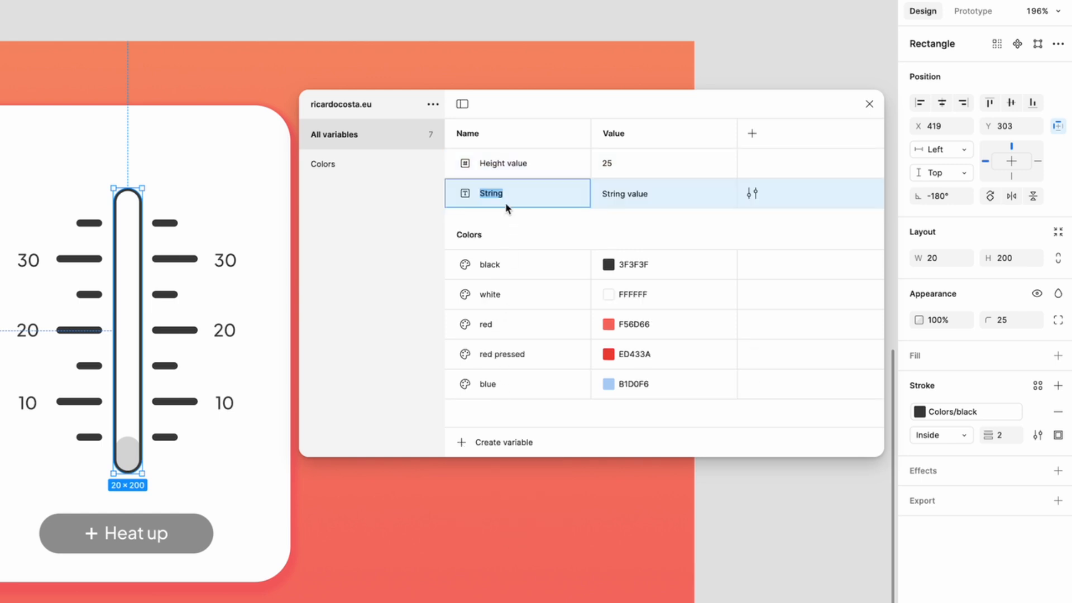
left_click(639, 193)
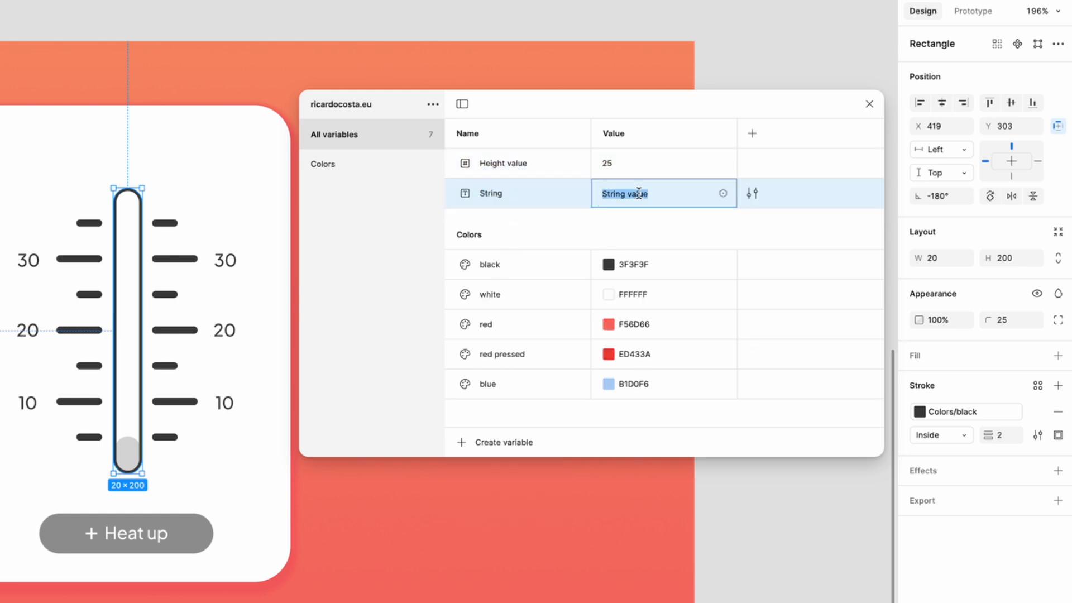
key("BackSpace")
left_click(656, 226)
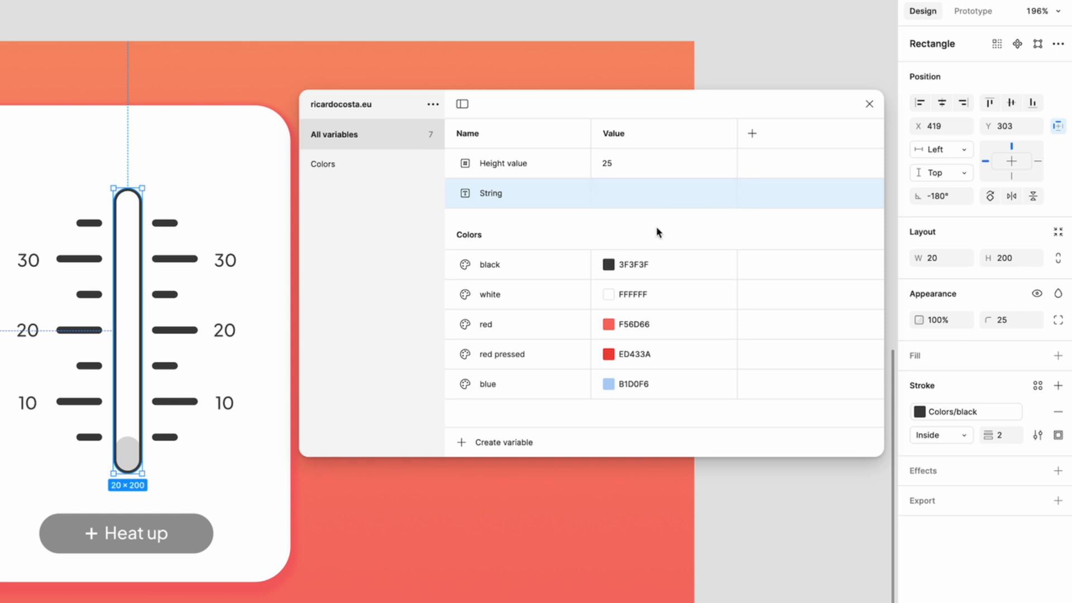
left_click(869, 105)
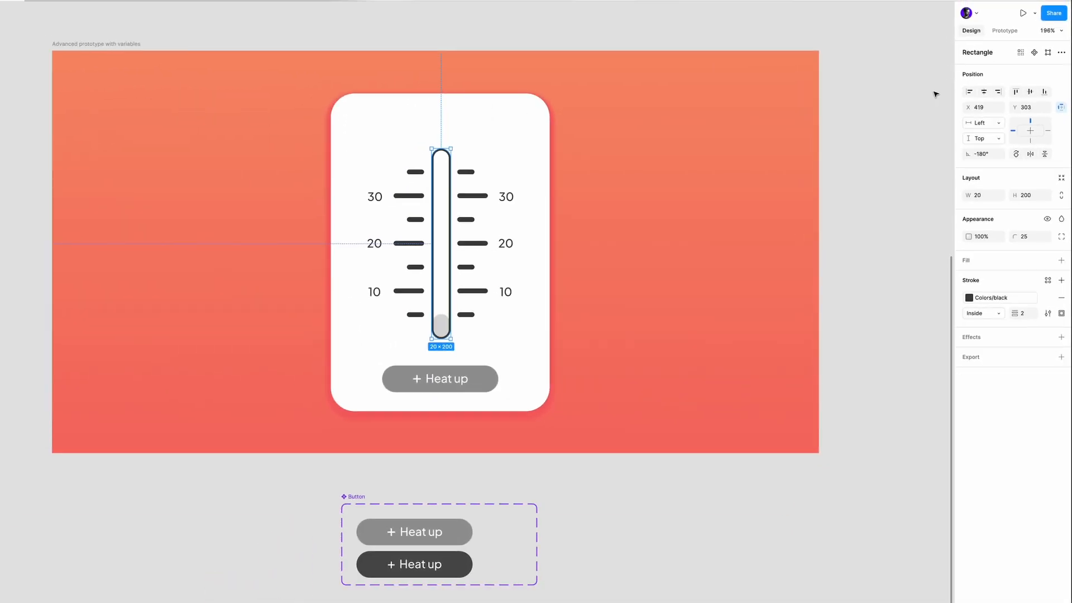
left_click(933, 94)
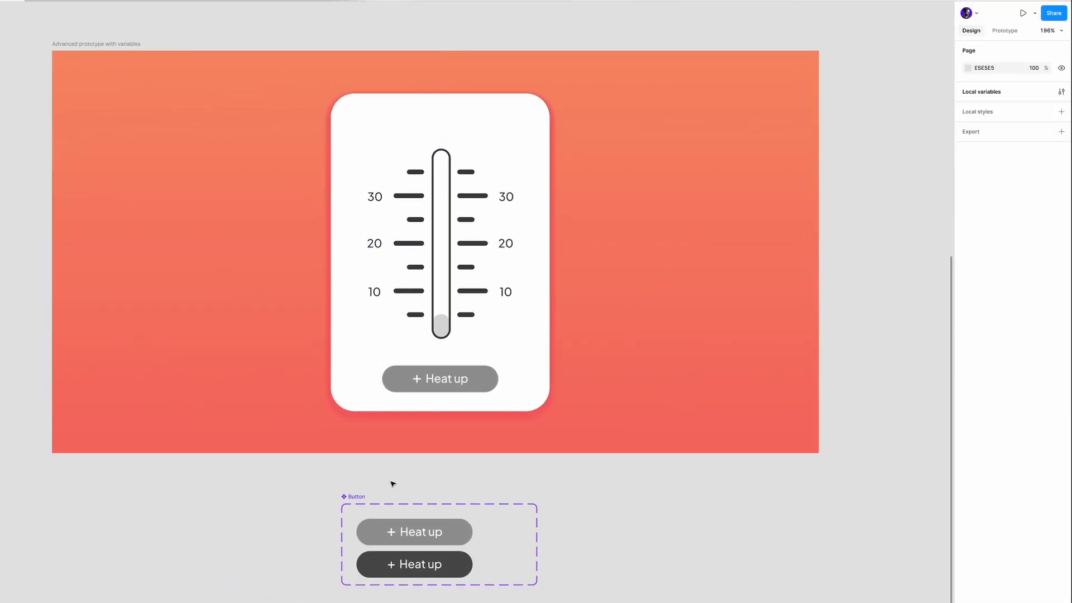
- Apply the red color variable to the fill of the Button component's Normal variant
left_click(463, 533)
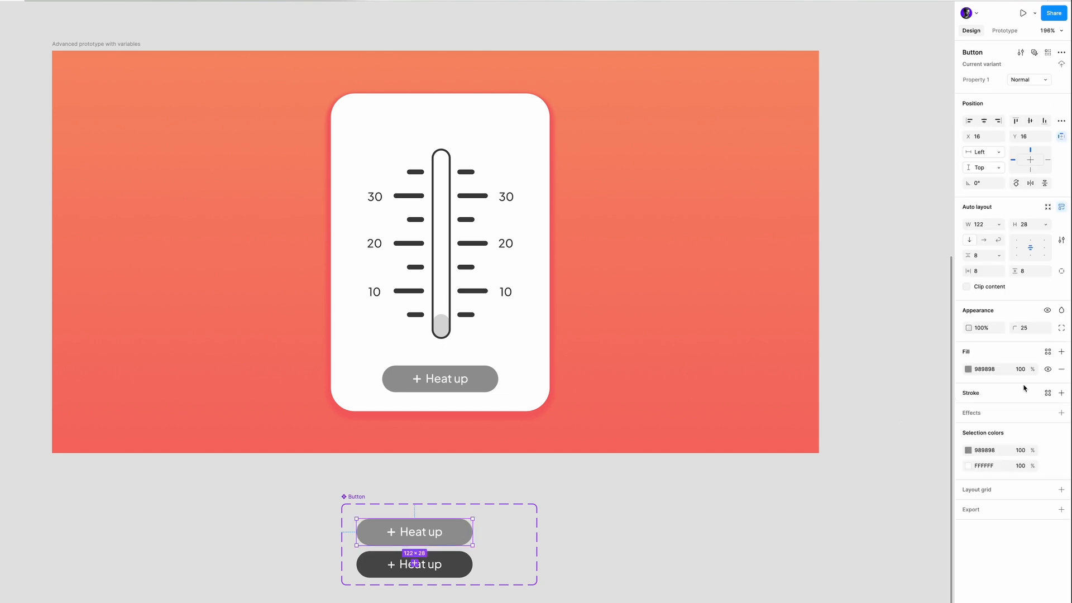
left_click(1061, 369)
left_click(1047, 356)
left_click(871, 458)
key("Escape")
- Apply the "red pressed" color variable to the fill of the Button component's Pressed variant
left_click(461, 569)
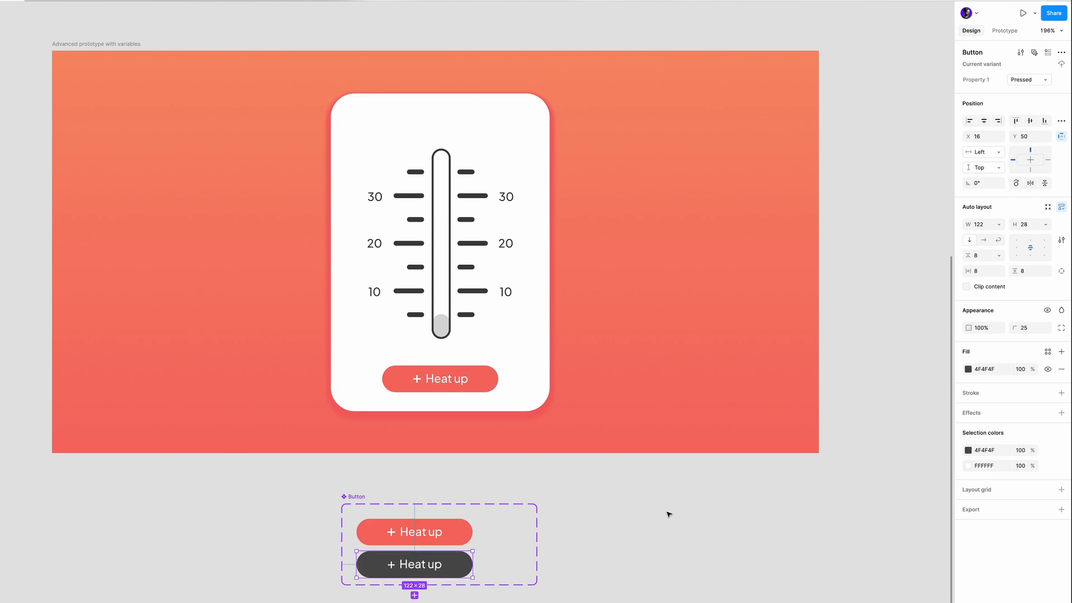
left_click(1048, 355)
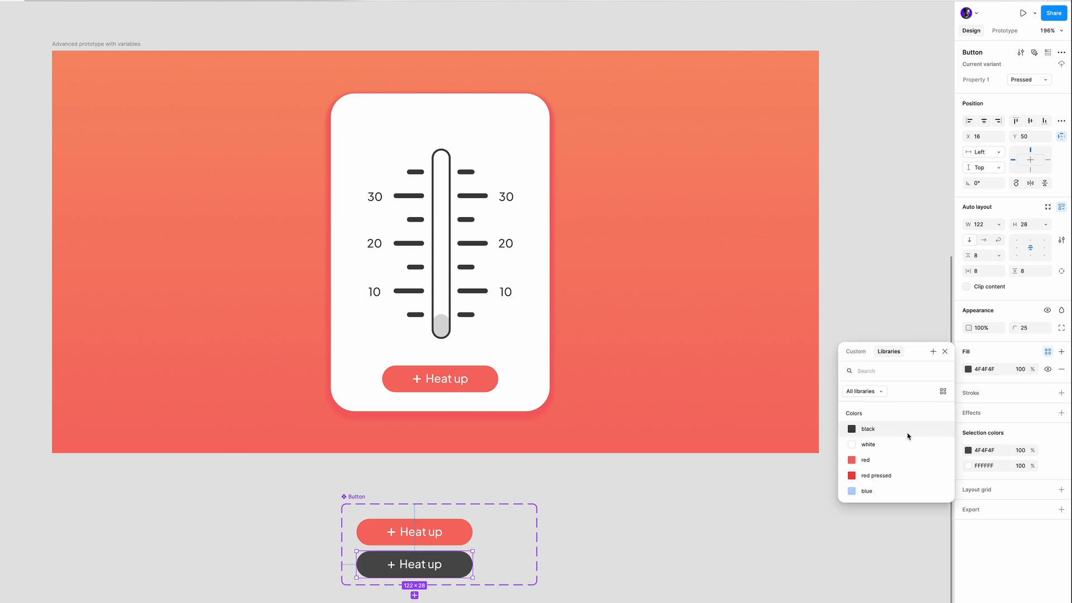
left_click(882, 474)
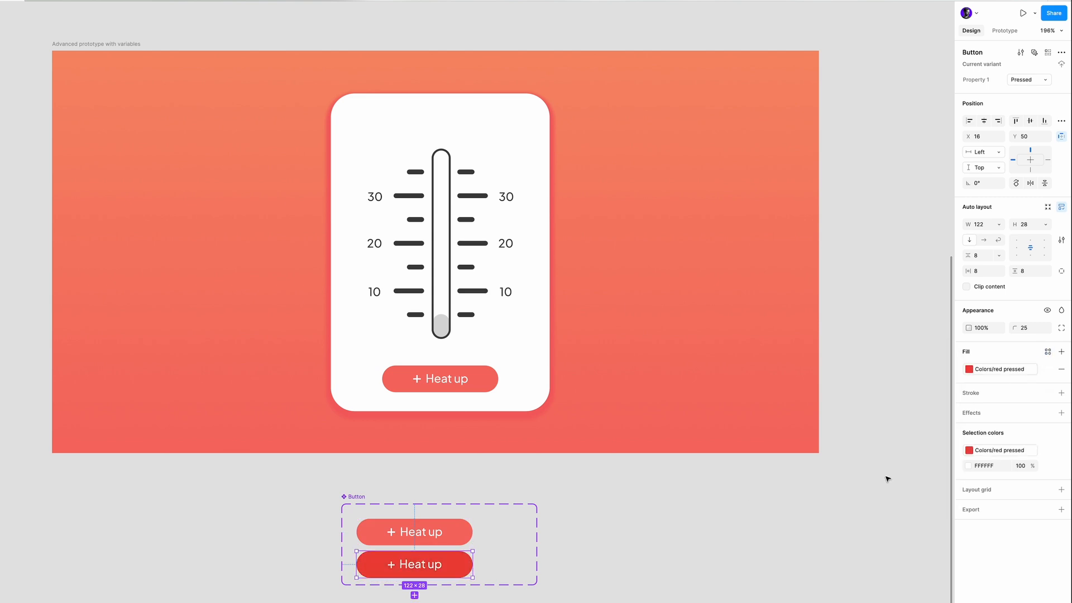
left_click(809, 498)
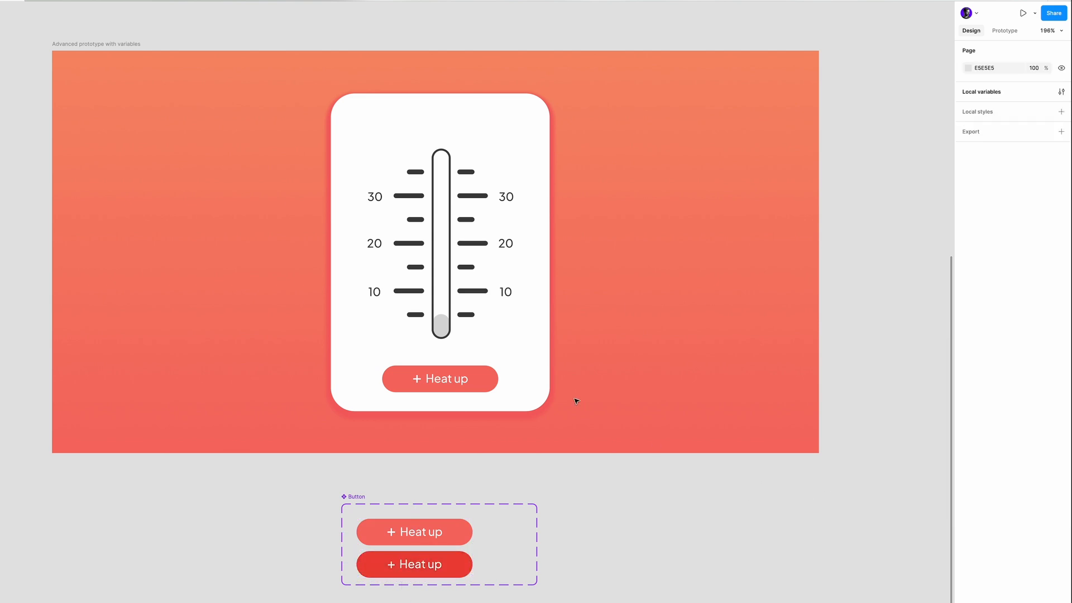
- Fill the small rectangle inside the thermometer's base with the blue variable and bind its height to "Height value"
left_click(441, 325)
left_click(1048, 260)
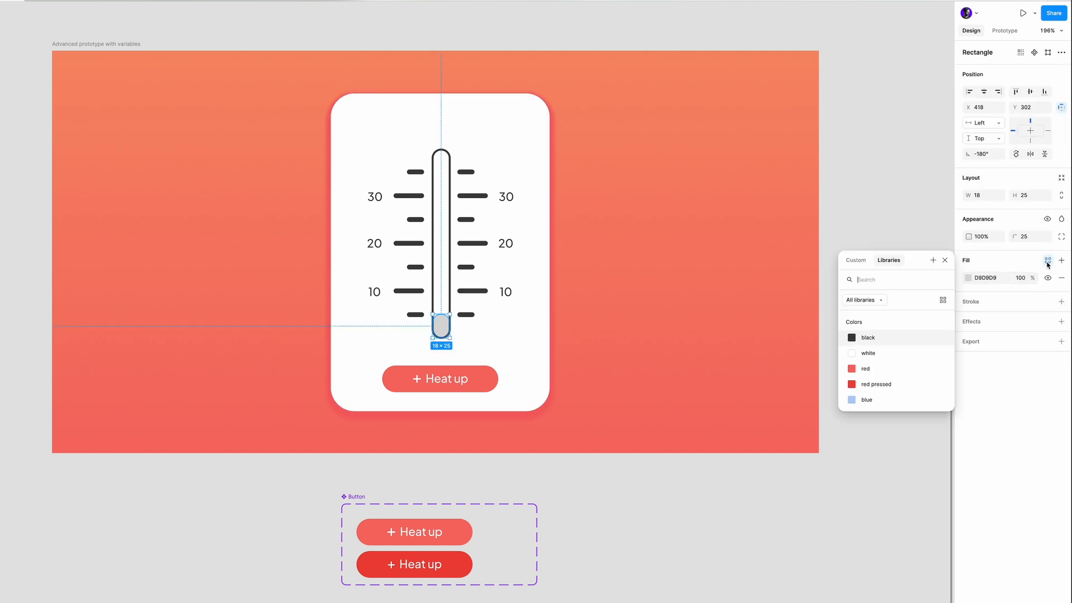
left_click(878, 400)
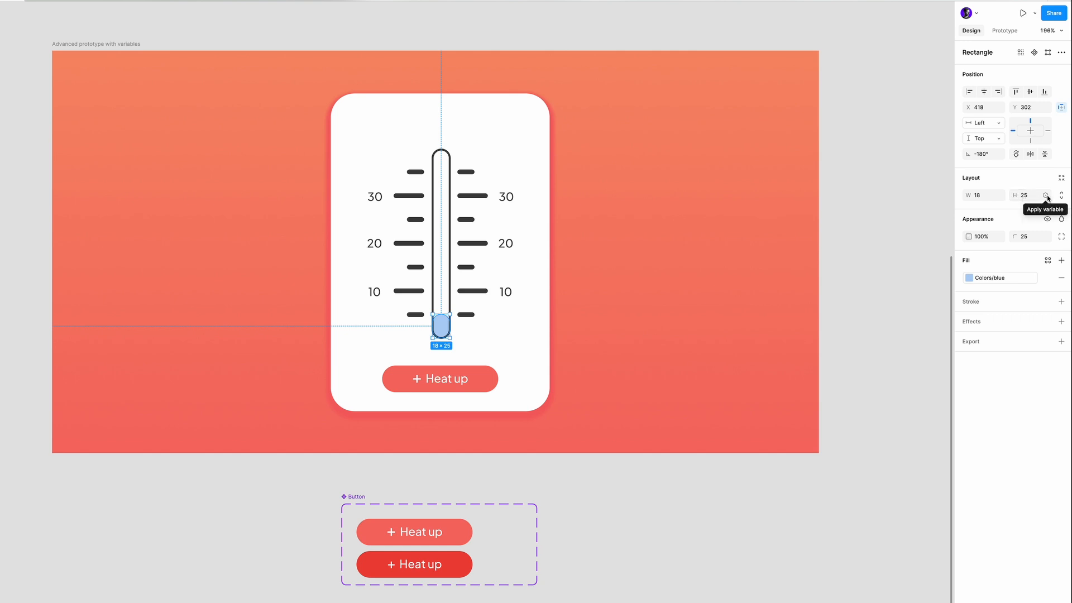
left_click(1046, 195)
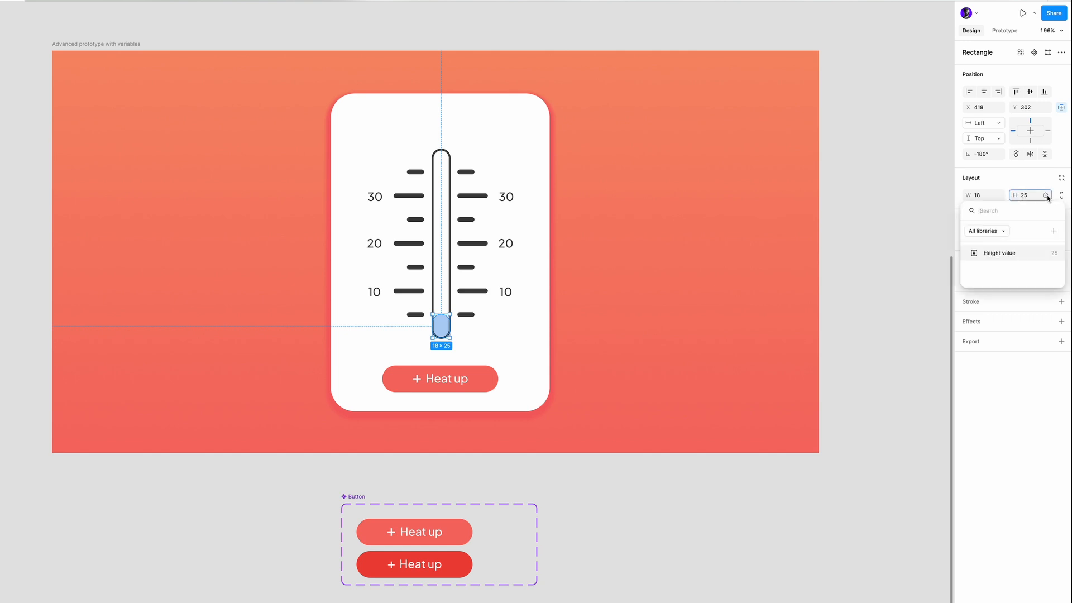
left_click(1000, 254)
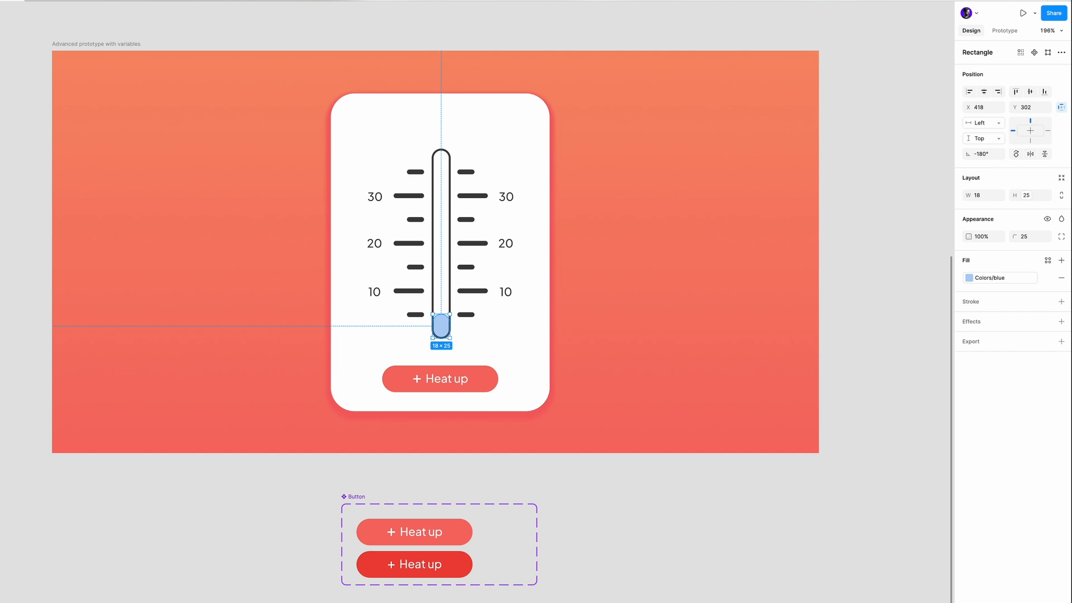
left_click(849, 291)
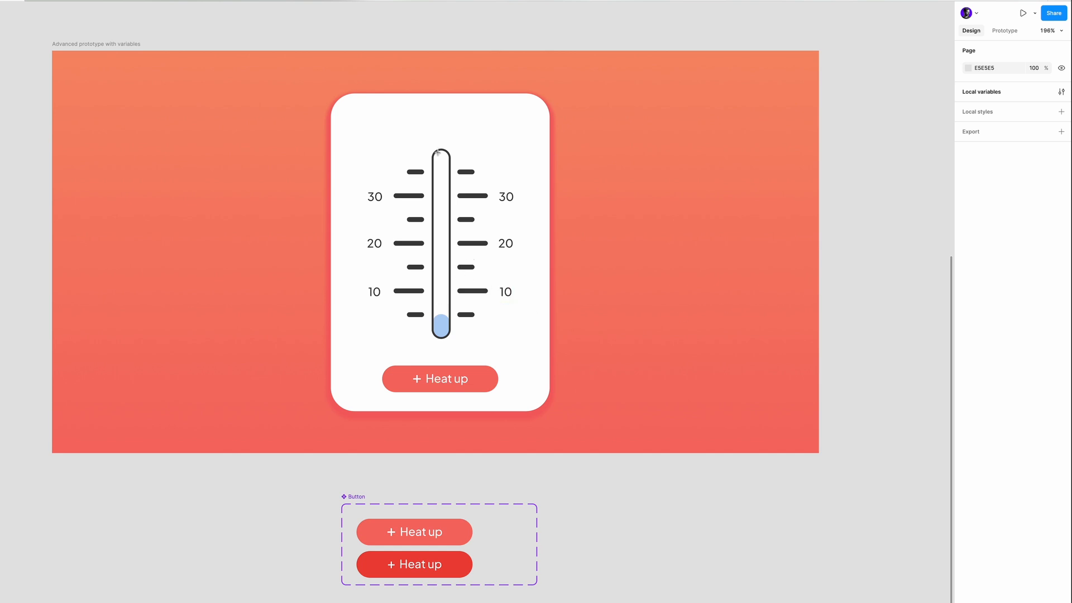
- Add the text "Text to replace" above the thermometer and center it horizontally on the white card
left_click(411, 120)
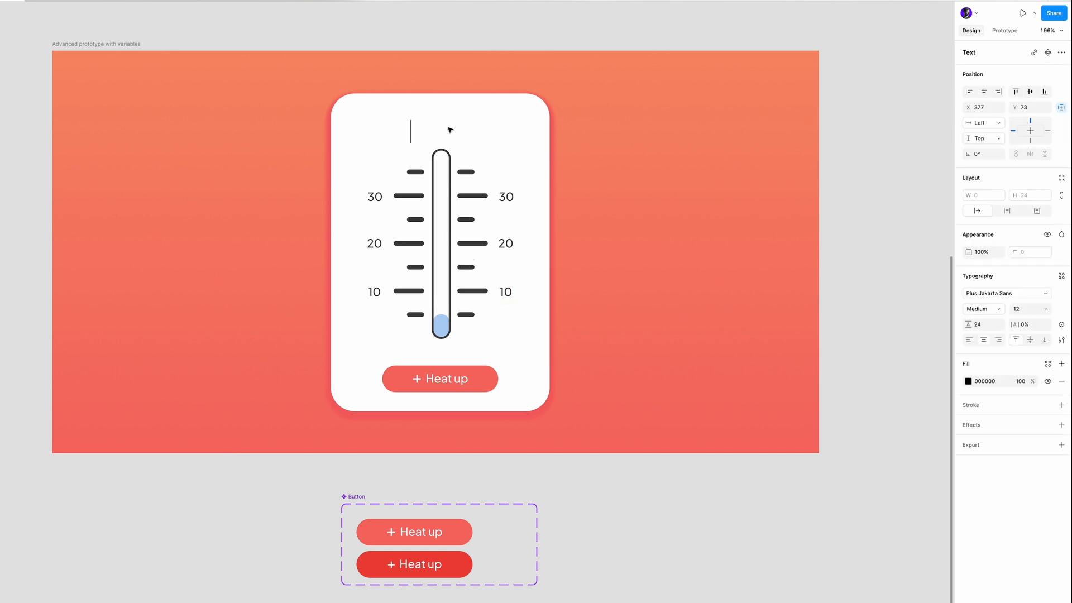
type("Text to replace")
key("Escape")
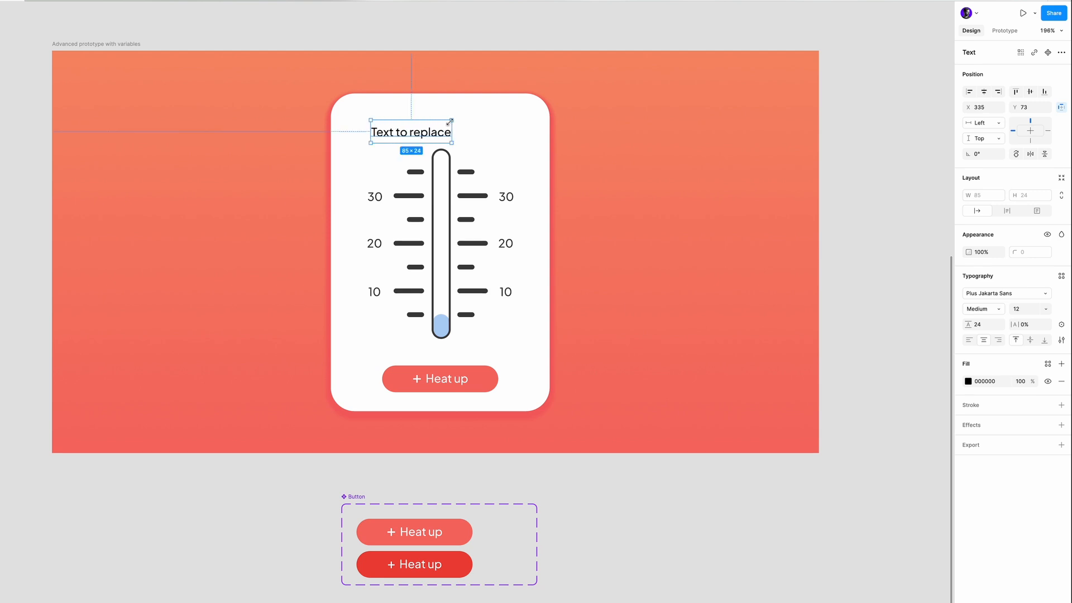
left_click_drag(434, 135, 465, 131)
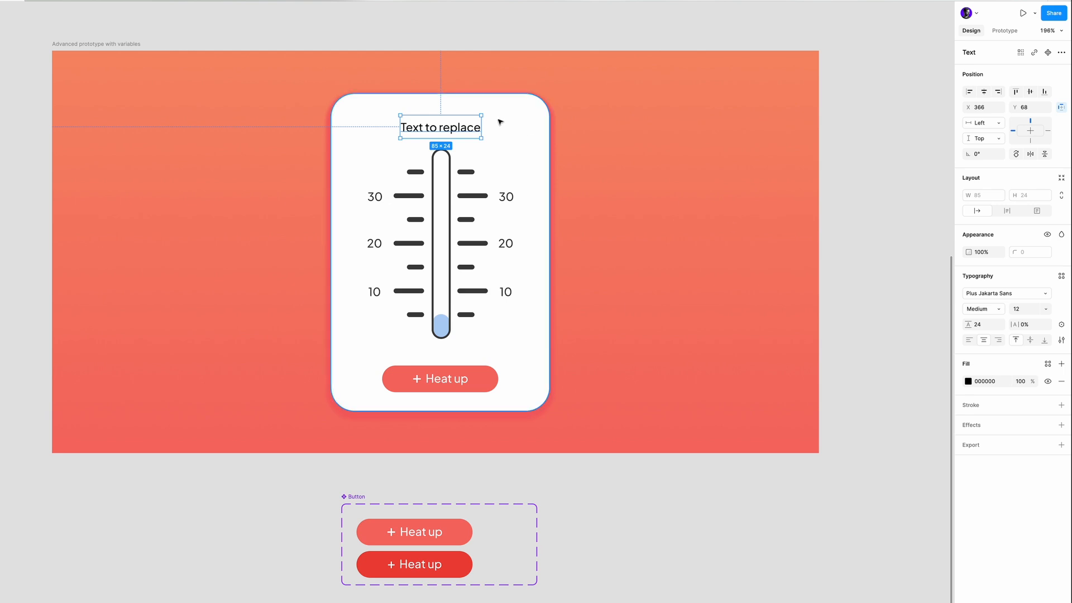
left_click_drag(462, 126, 463, 124)
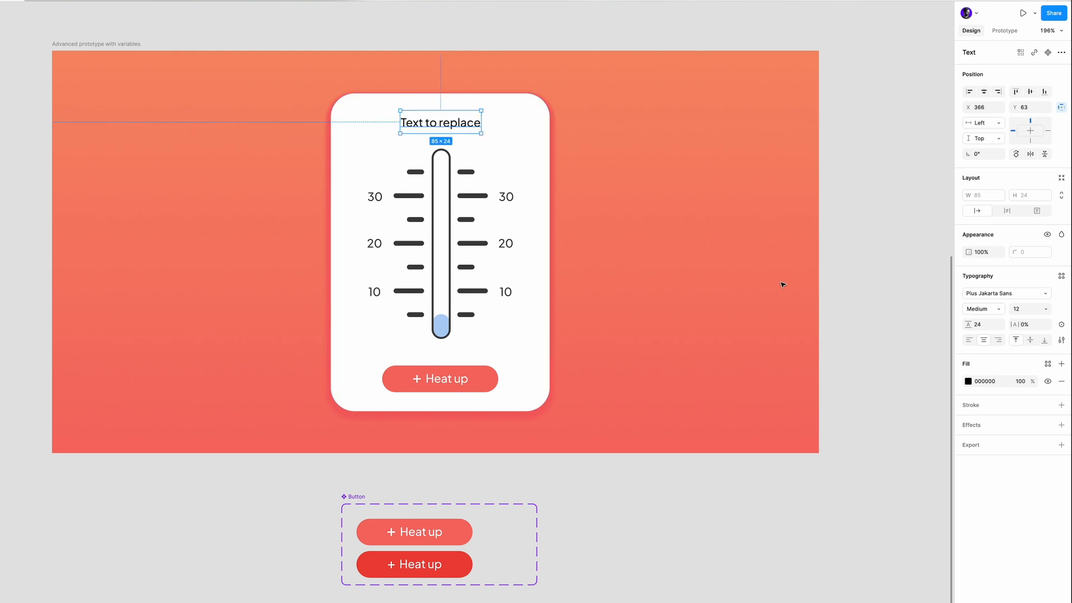
- Bind the content of the text above the thermometer to the String variable
left_click(1063, 324)
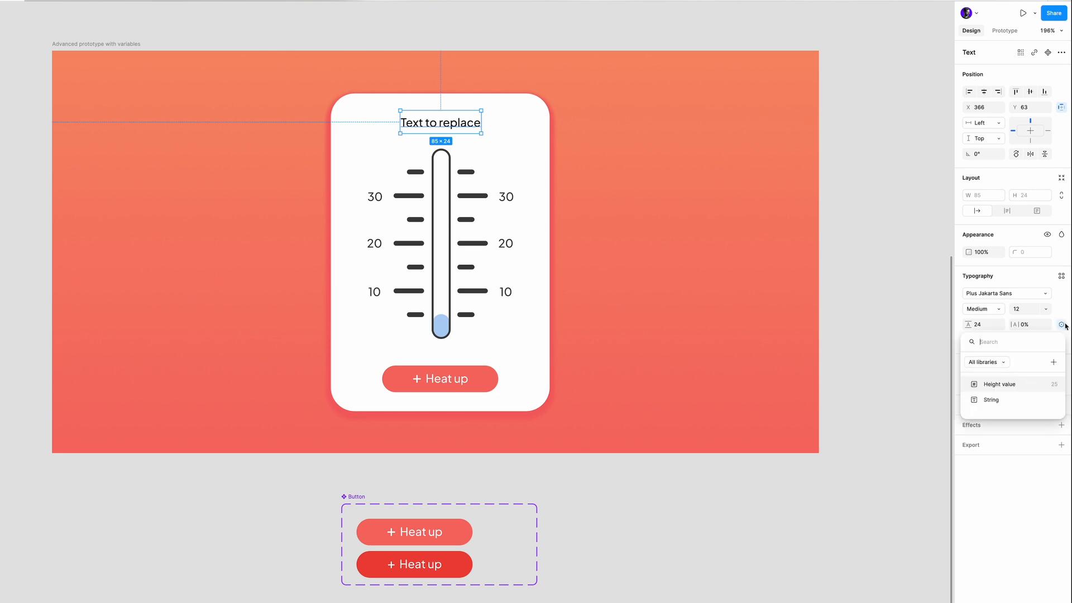
left_click(991, 400)
left_click(905, 407)
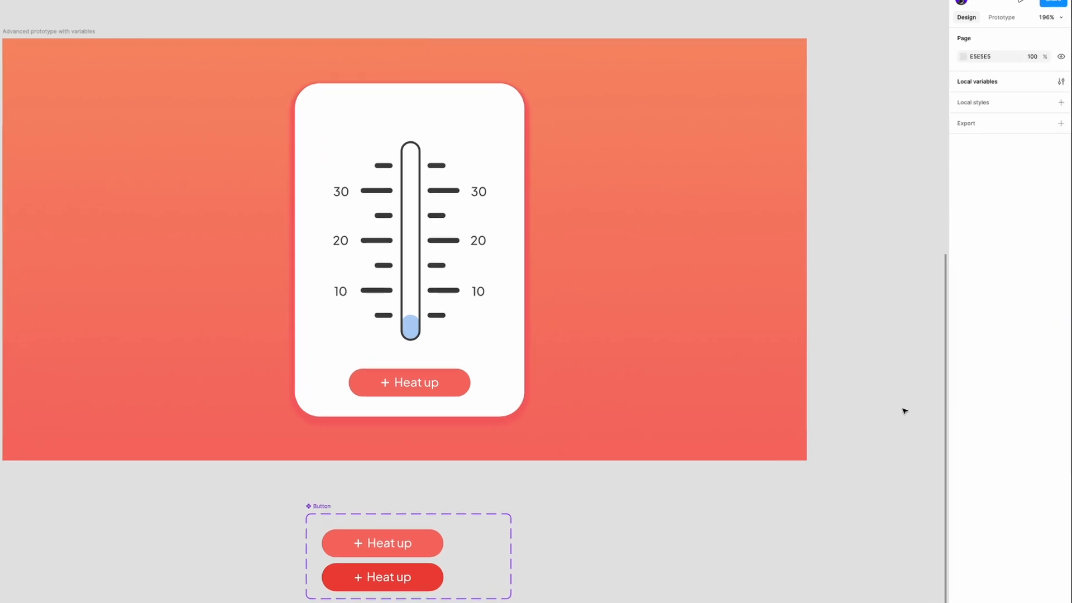
- Connect the Normal button variant to the Pressed variant with a prototype interaction triggered on Mouse down
key("shift+e")
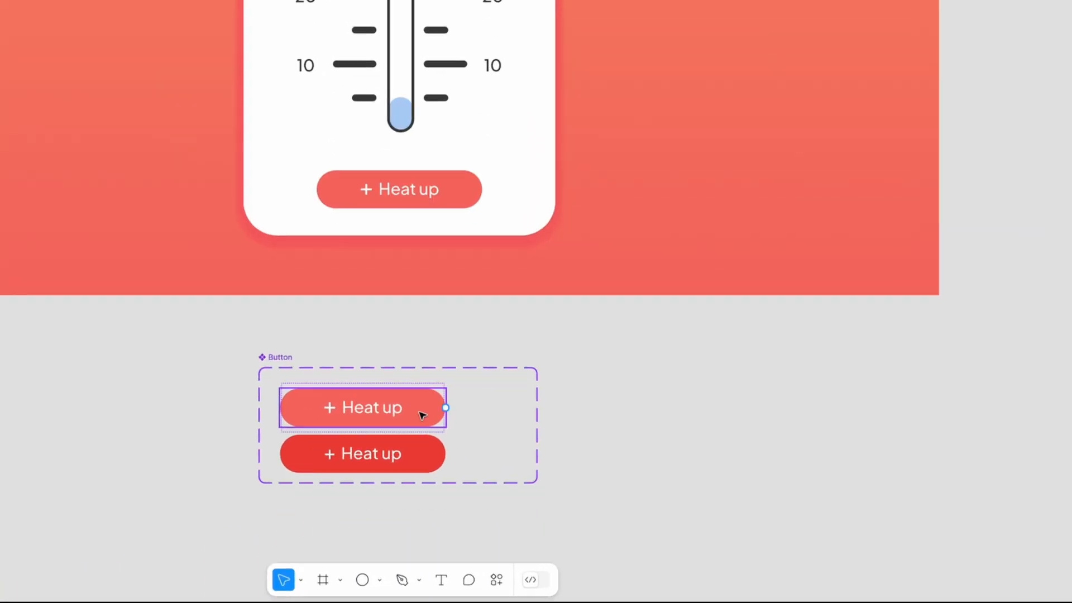
left_click(415, 403)
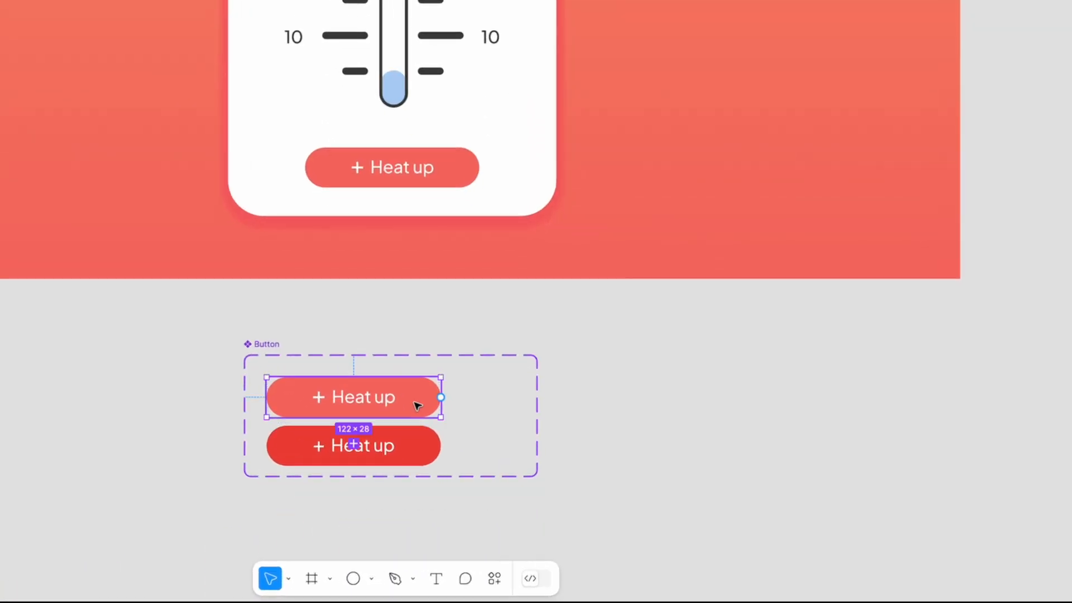
left_click_drag(441, 397, 437, 447)
scroll(397, 464, "down", 5)
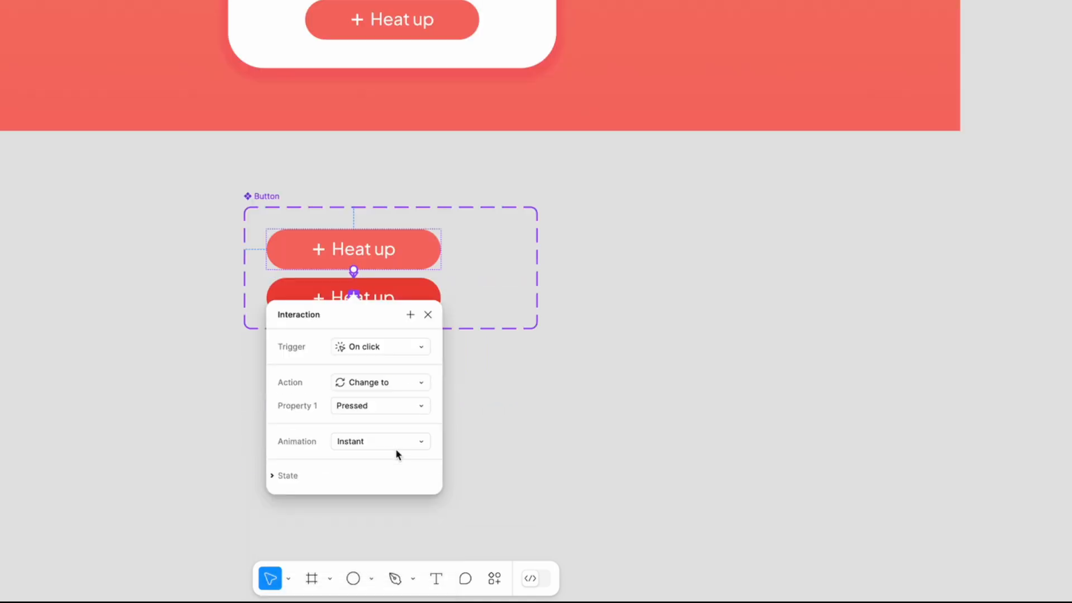
scroll(396, 453, "down", 3)
left_click(376, 265)
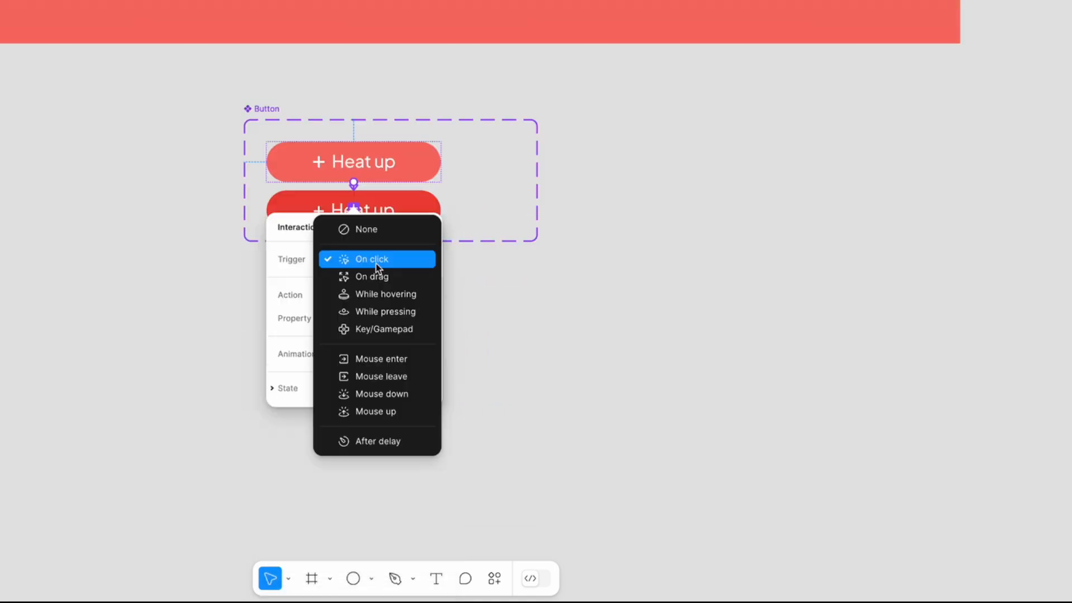
left_click(378, 394)
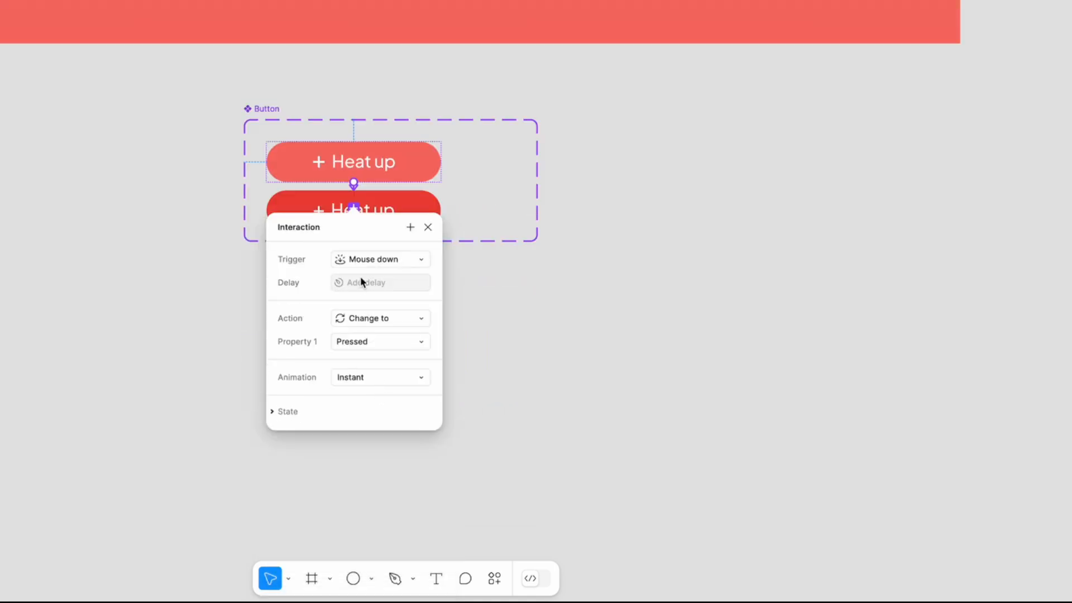
- Set the Normal-to-Pressed interaction's animation to Smart animate with an Ease in and out curve and a 250 ms duration
left_click(361, 341)
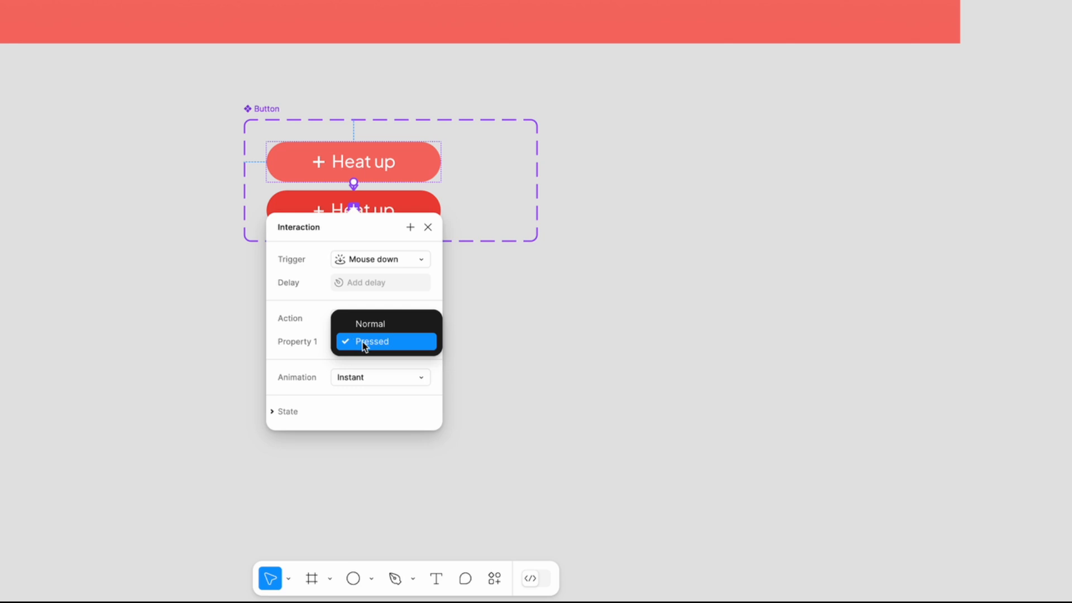
left_click(364, 343)
left_click(351, 377)
left_click(372, 411)
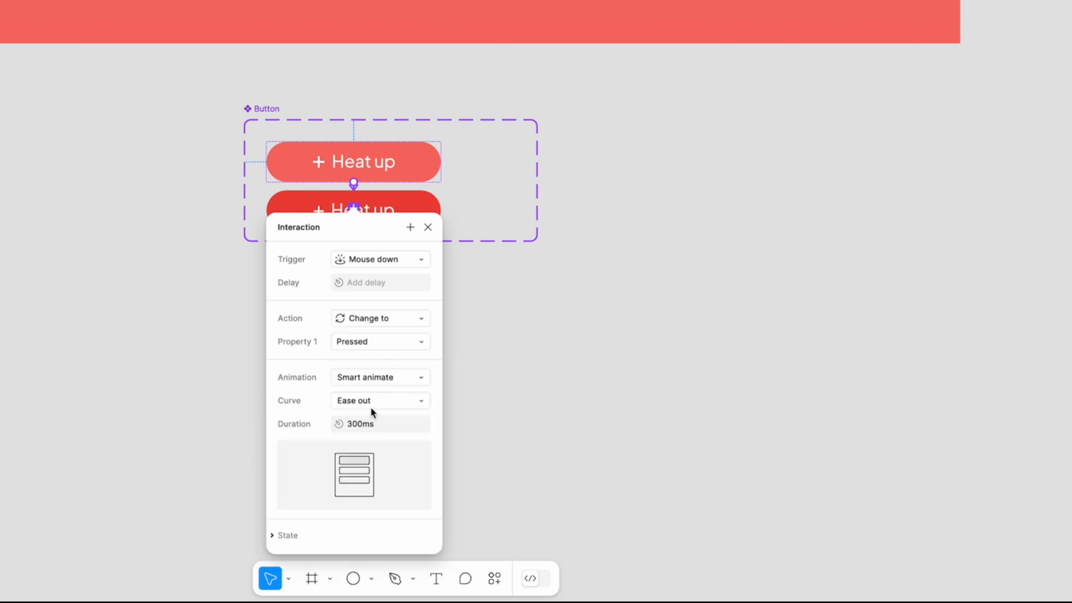
left_click(354, 401)
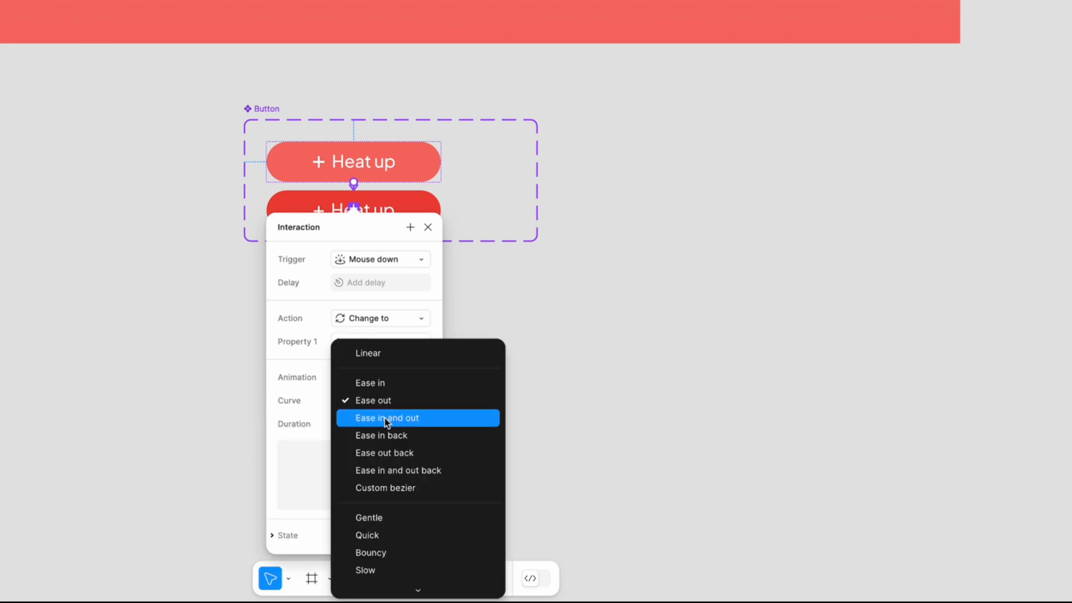
left_click(385, 419)
left_click(356, 425)
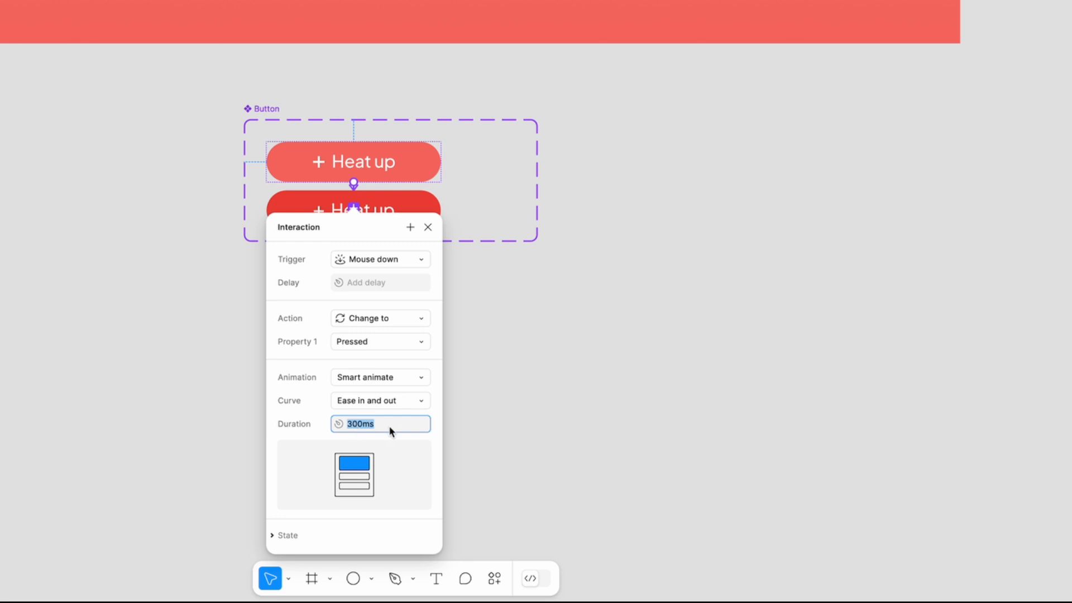
type("250")
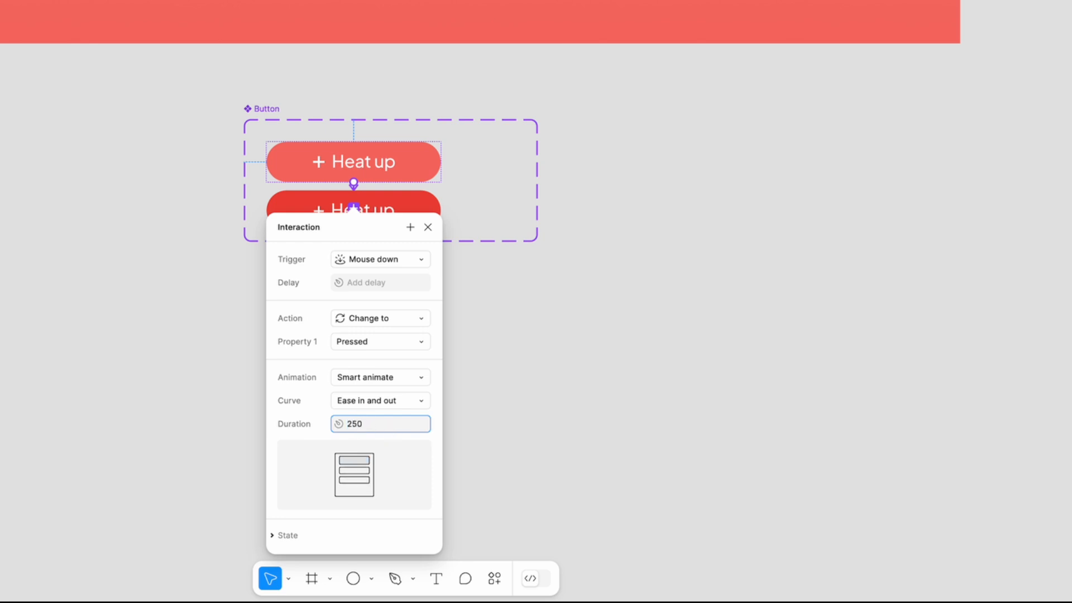
key("Return")
left_click(497, 298)
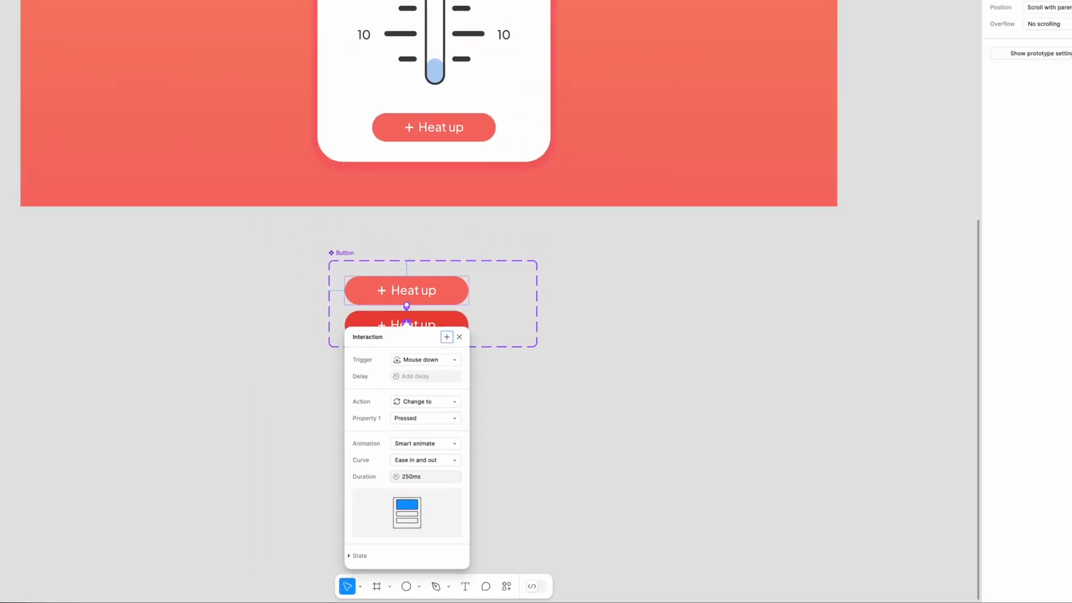
- Add an interaction to the Pressed button variant with a Mouse up trigger and a Set variable action
left_click(471, 338)
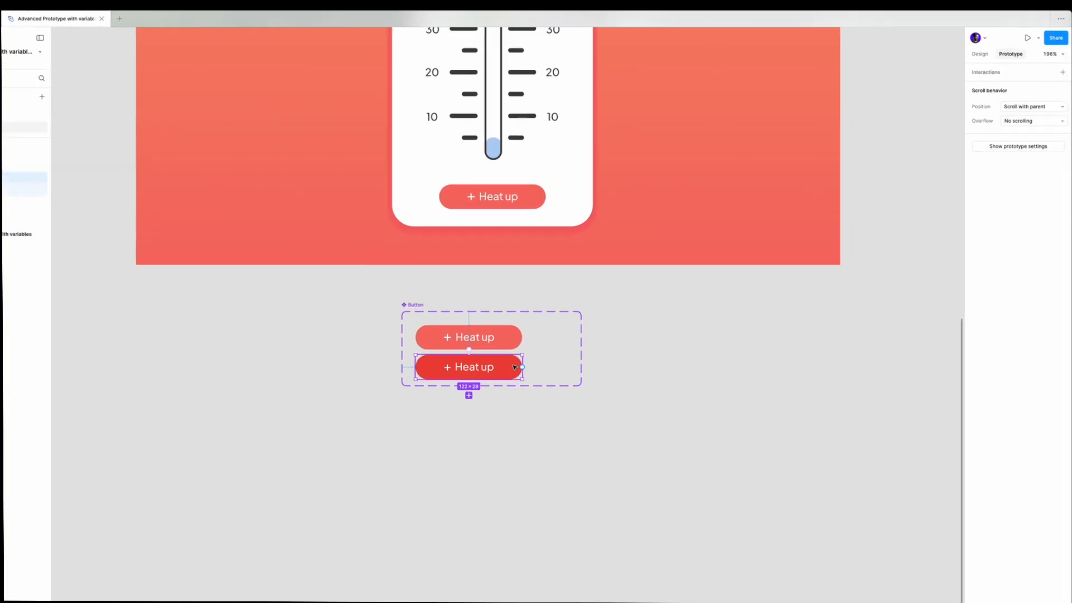
scroll(286, 510, "down", 1)
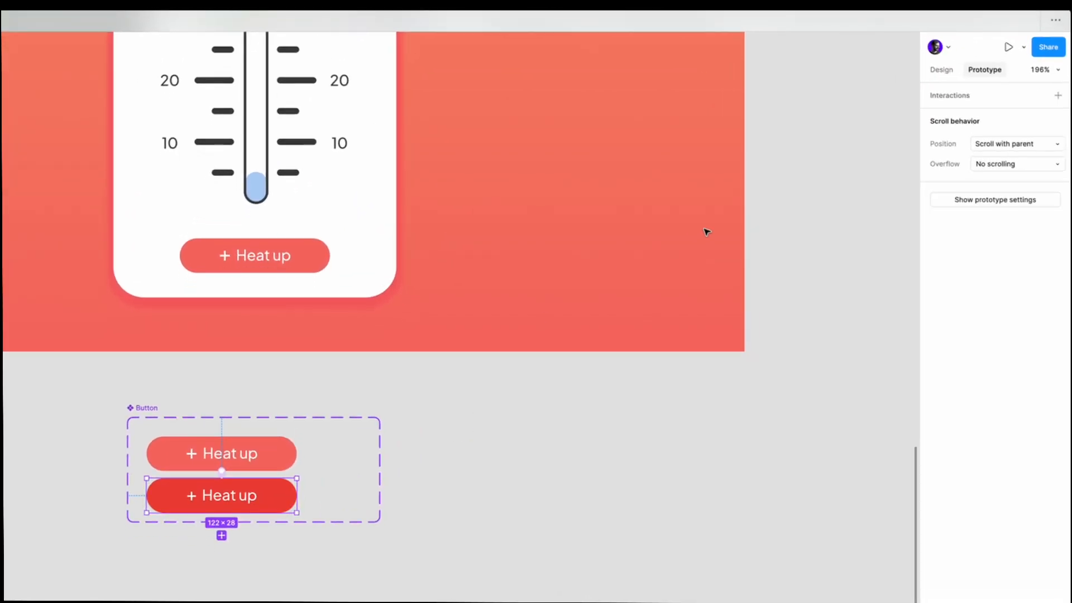
left_click(1059, 95)
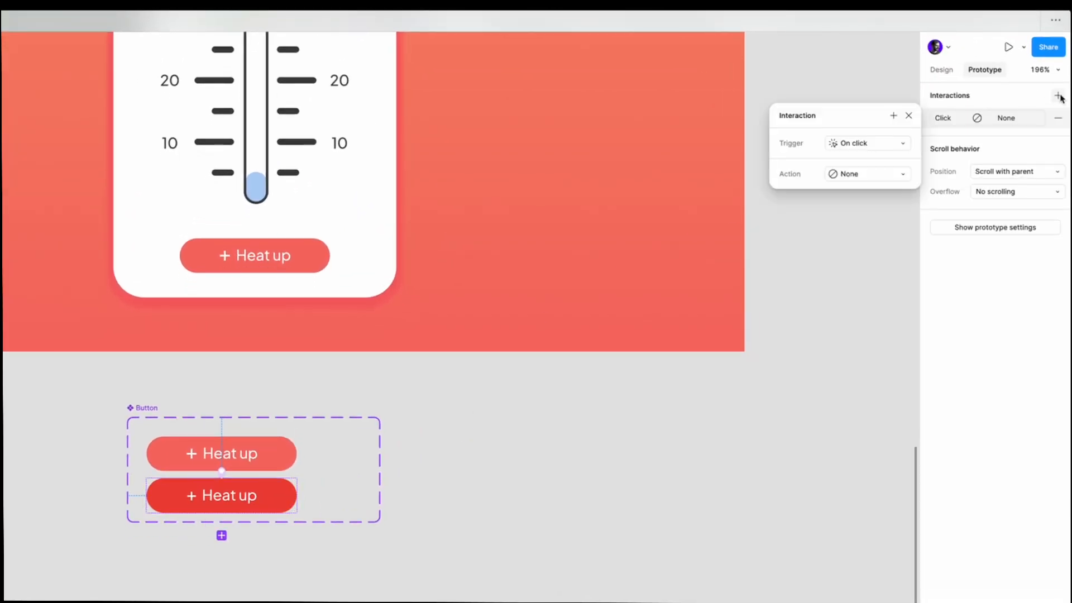
left_click(856, 145)
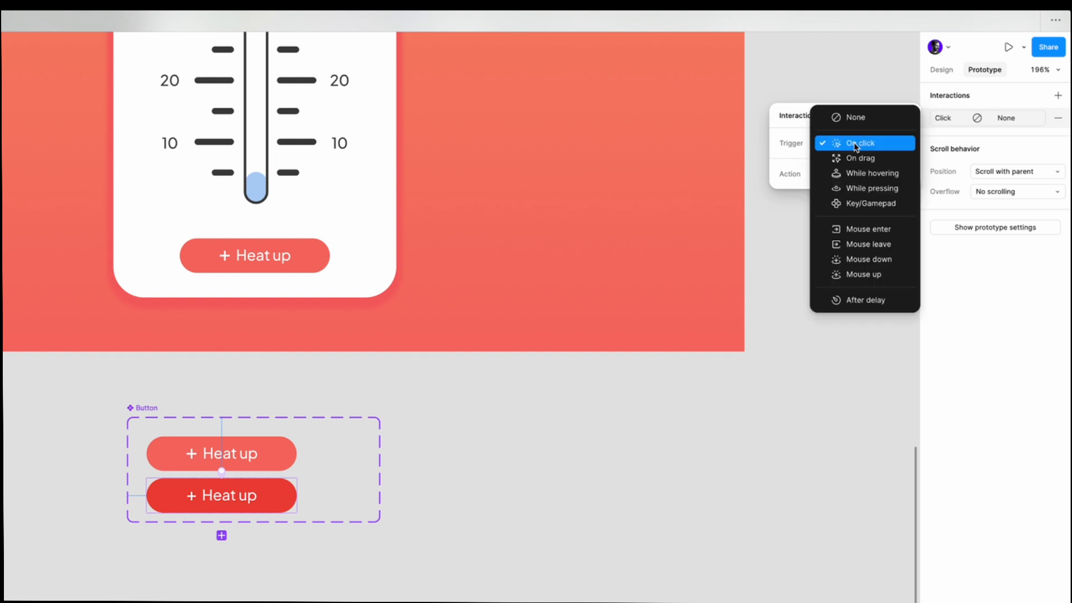
left_click(872, 275)
left_click(860, 193)
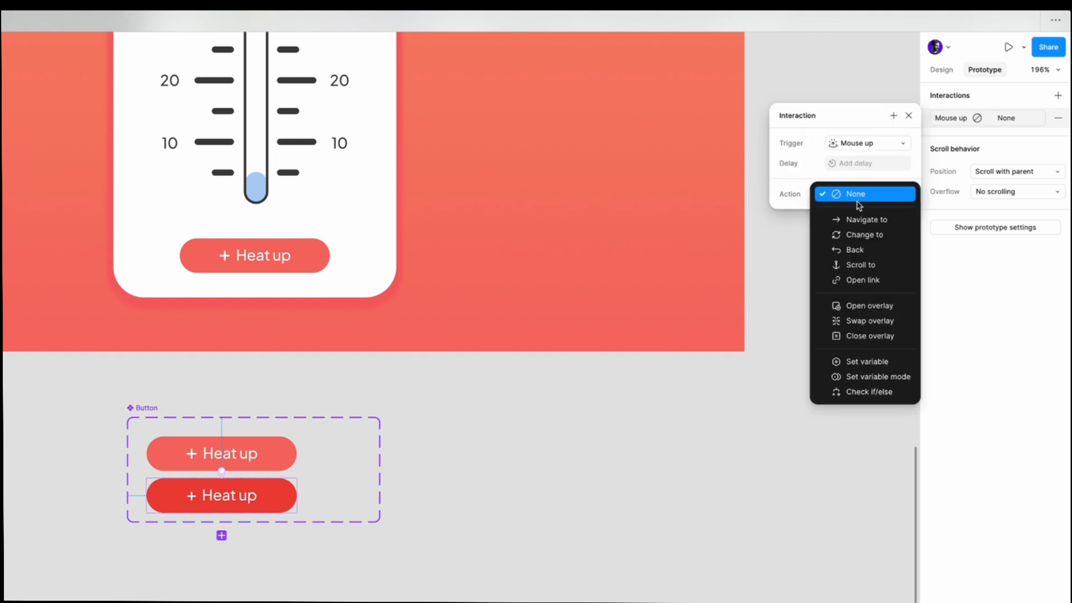
left_click(860, 362)
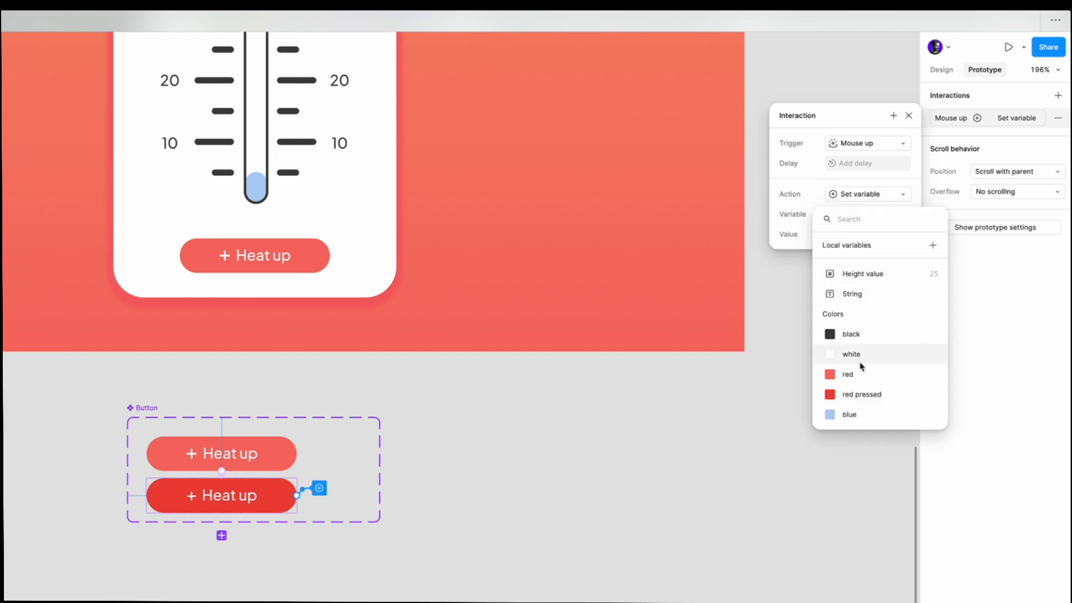
- Make the Pressed variant's Set variable action set "Height value" to Height value + 25
left_click(875, 276)
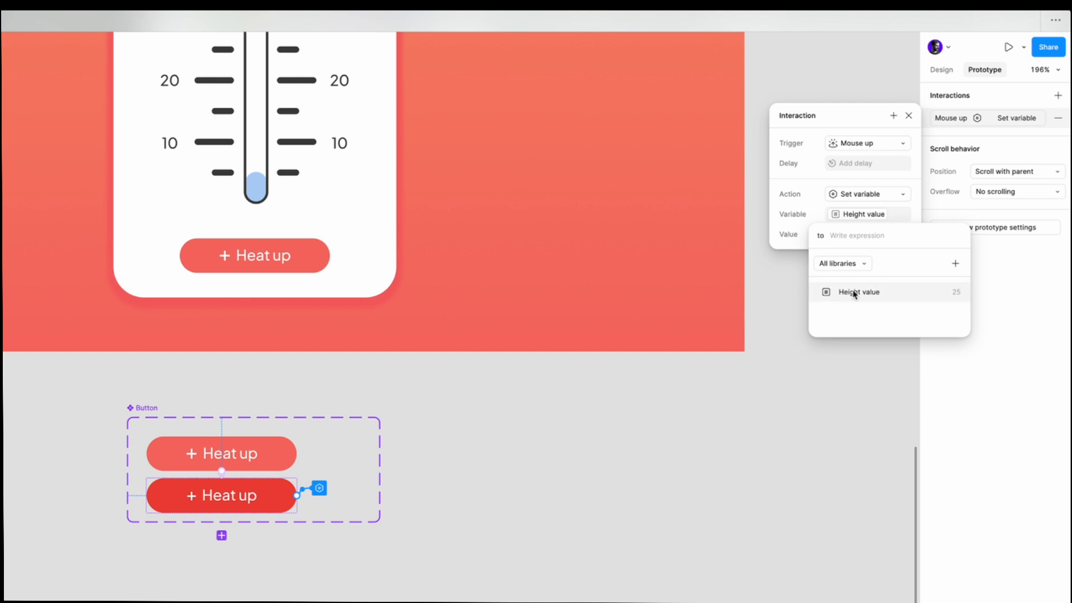
left_click(892, 294)
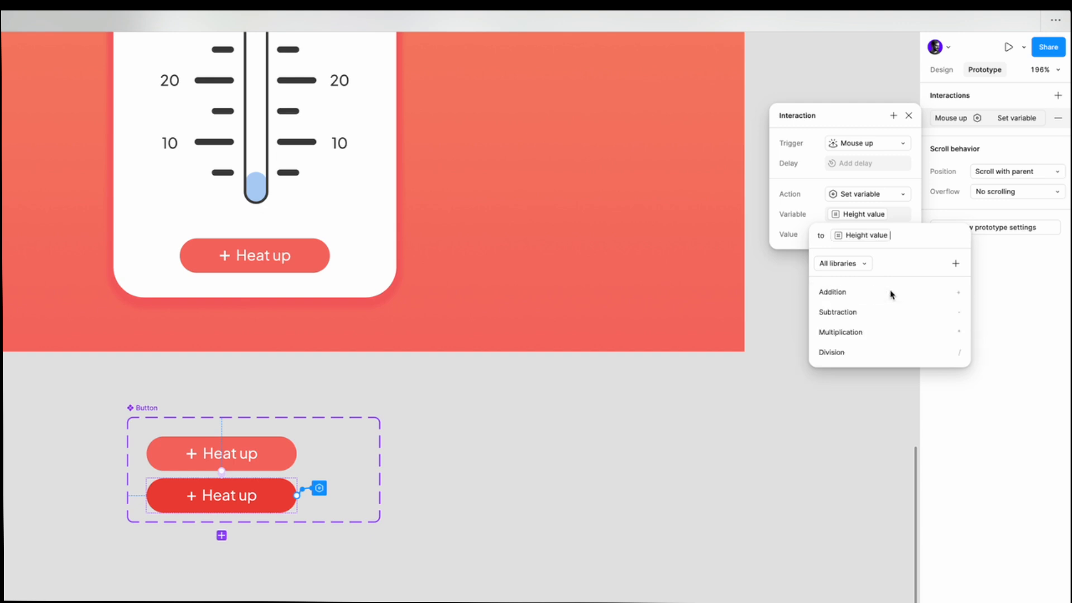
left_click(962, 296)
type("25")
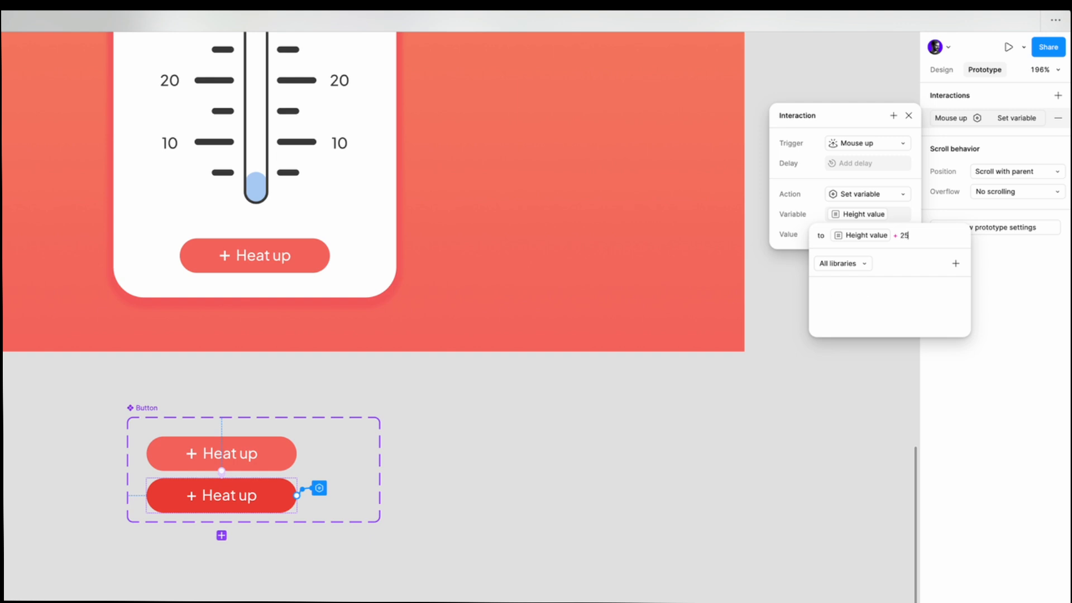
key("Return")
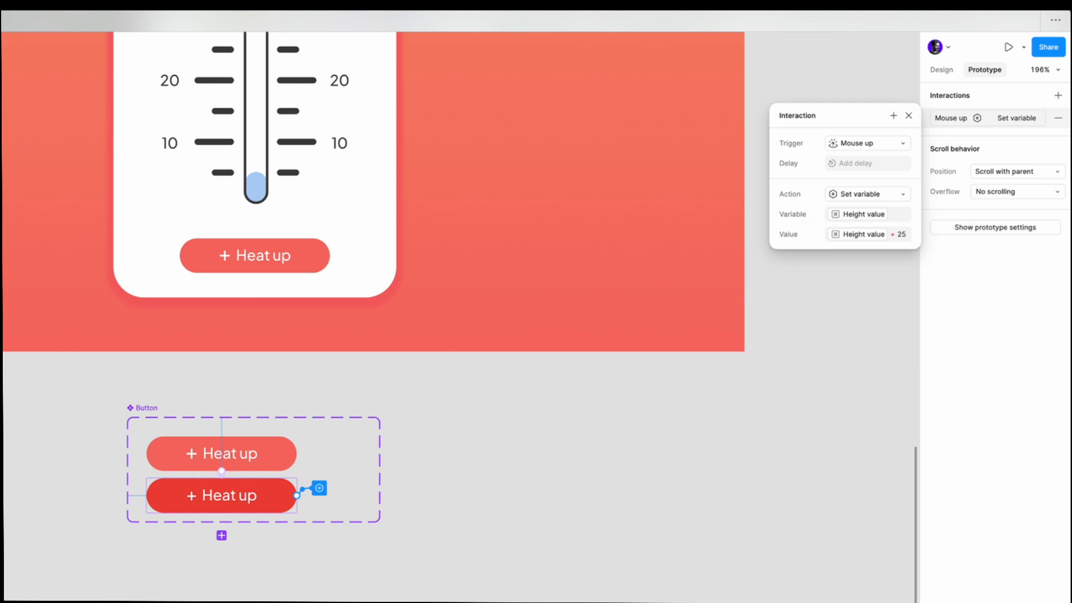
key("Return")
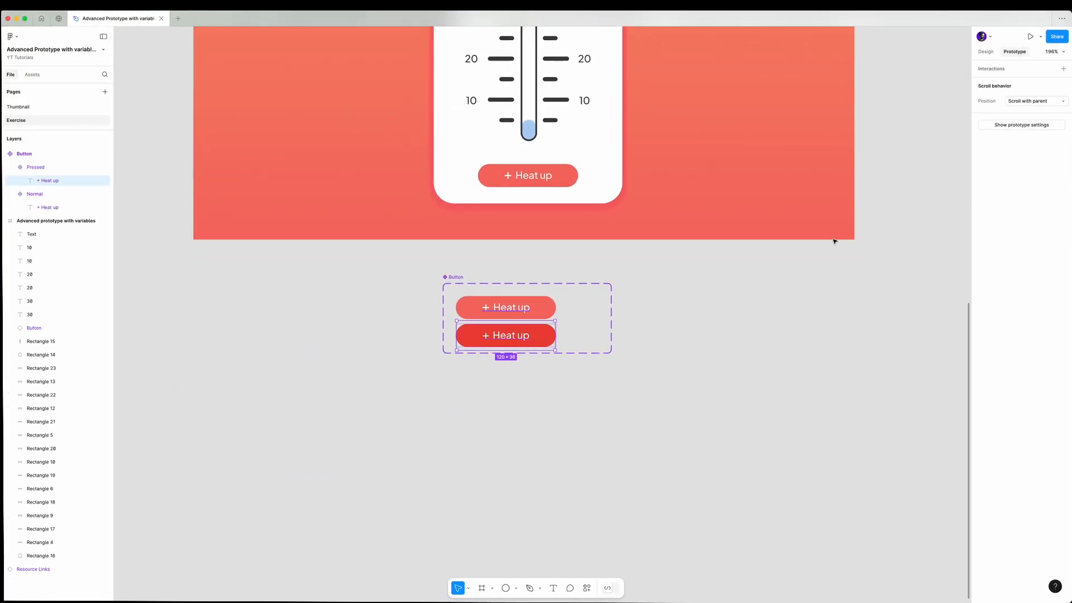
left_click(762, 339)
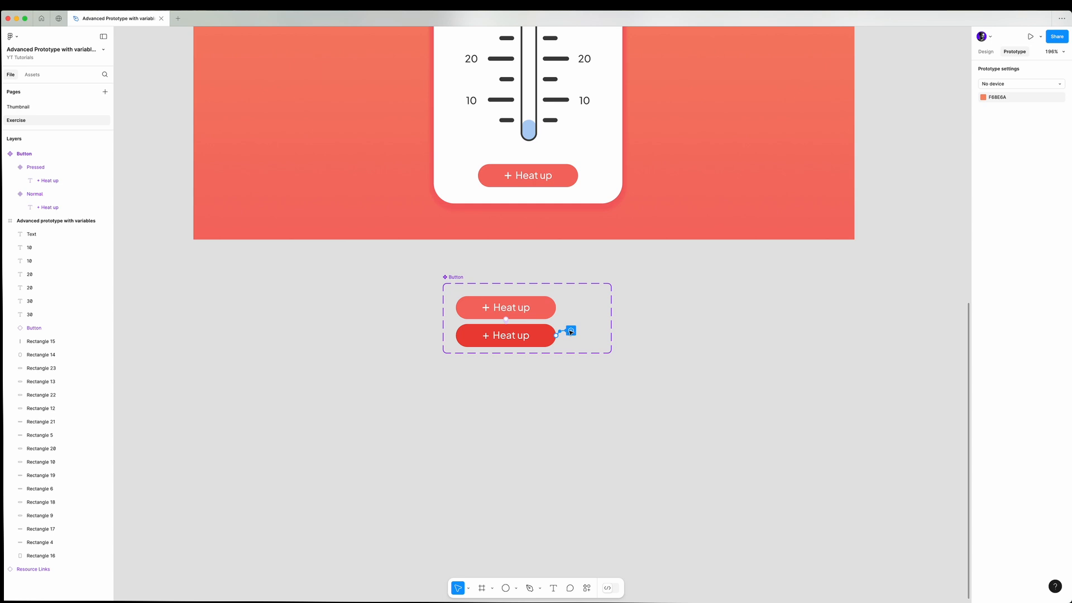
- Add a Check if/else action to the Pressed variant's Mouse up interaction with the condition Height value >= 200
left_click(570, 330)
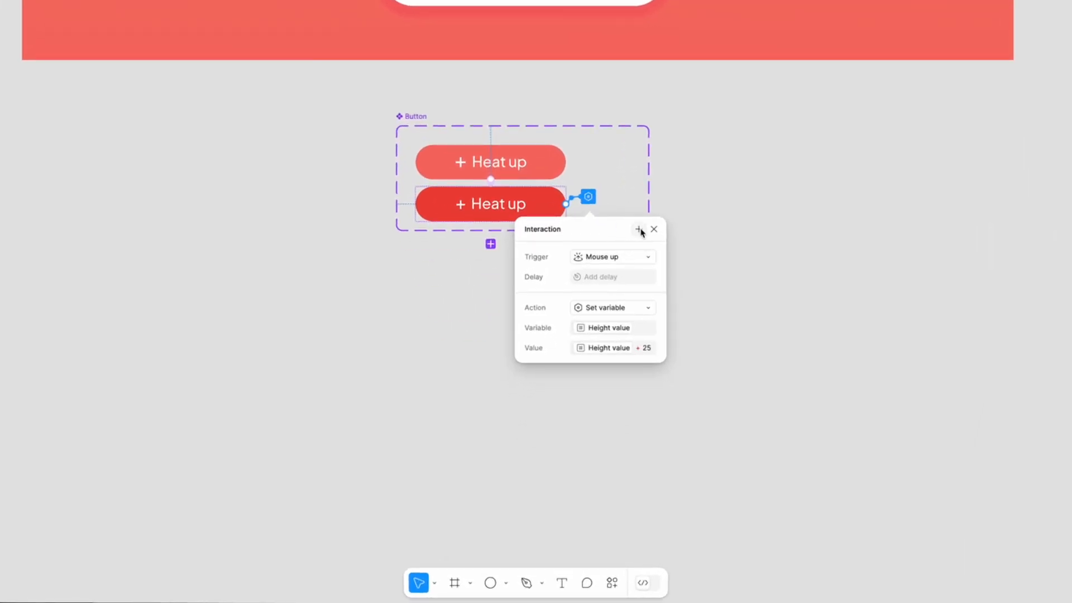
left_click(608, 340)
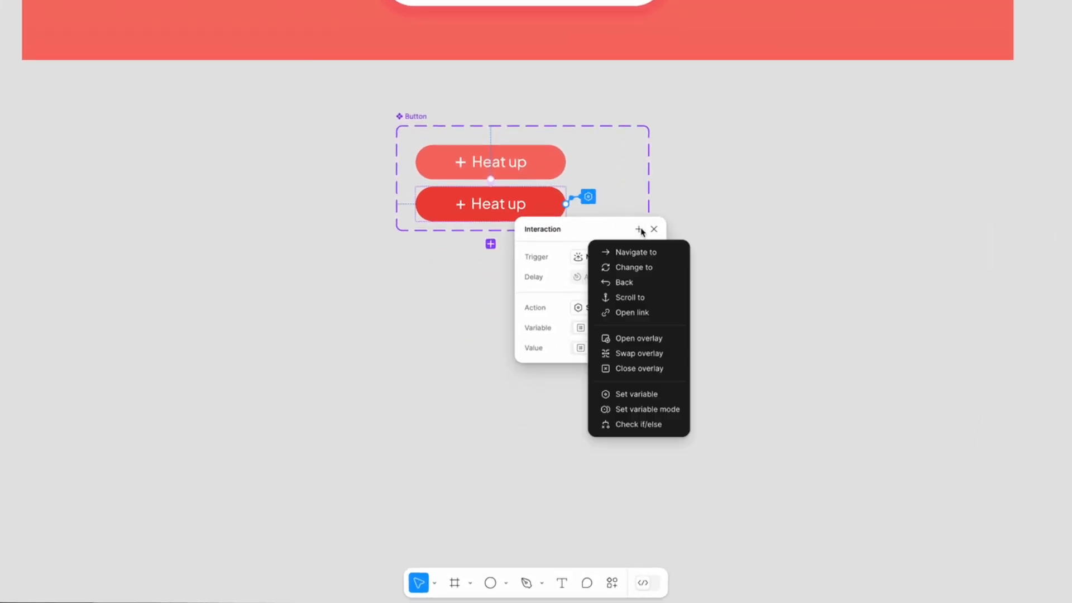
left_click(643, 424)
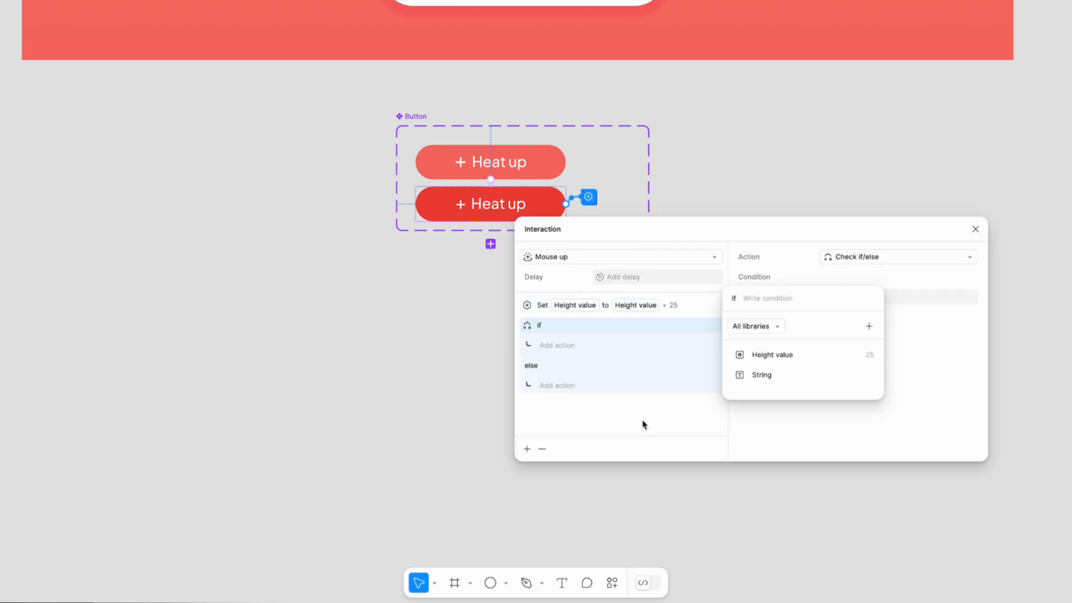
left_click(770, 356)
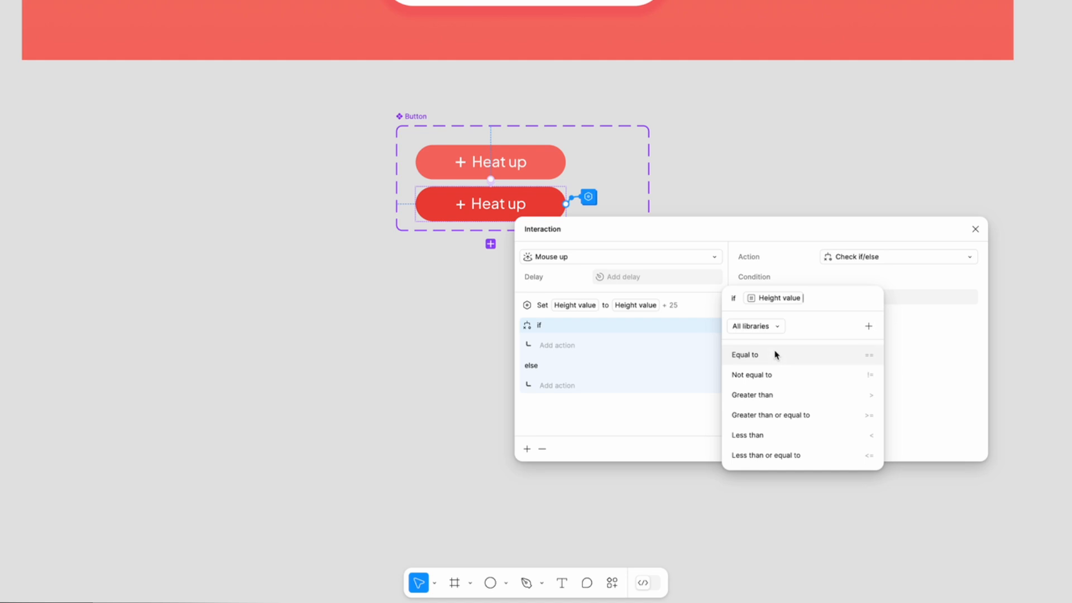
left_click(795, 416)
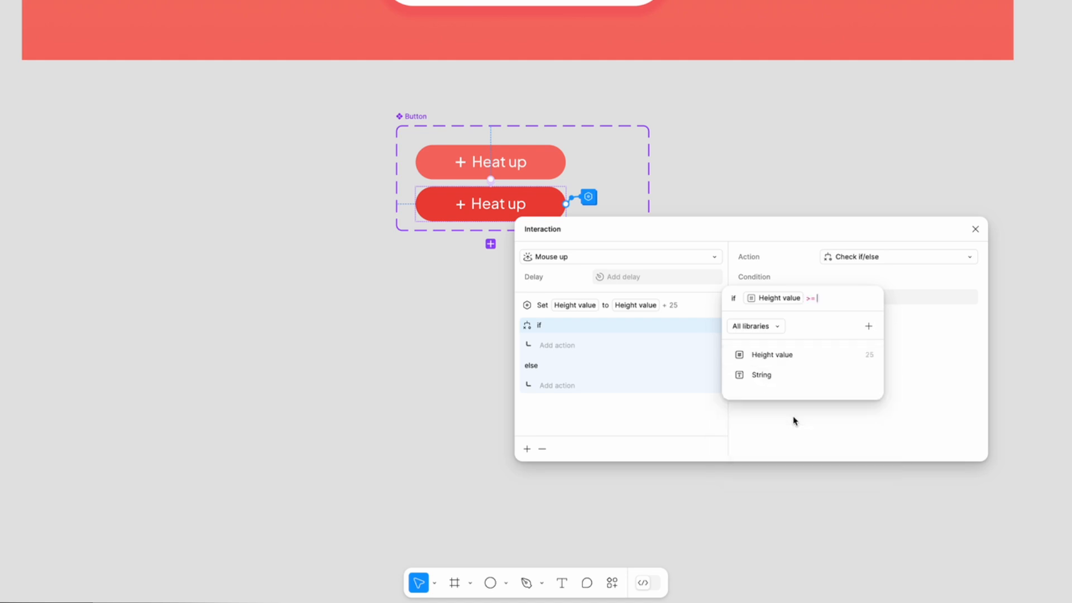
type("200")
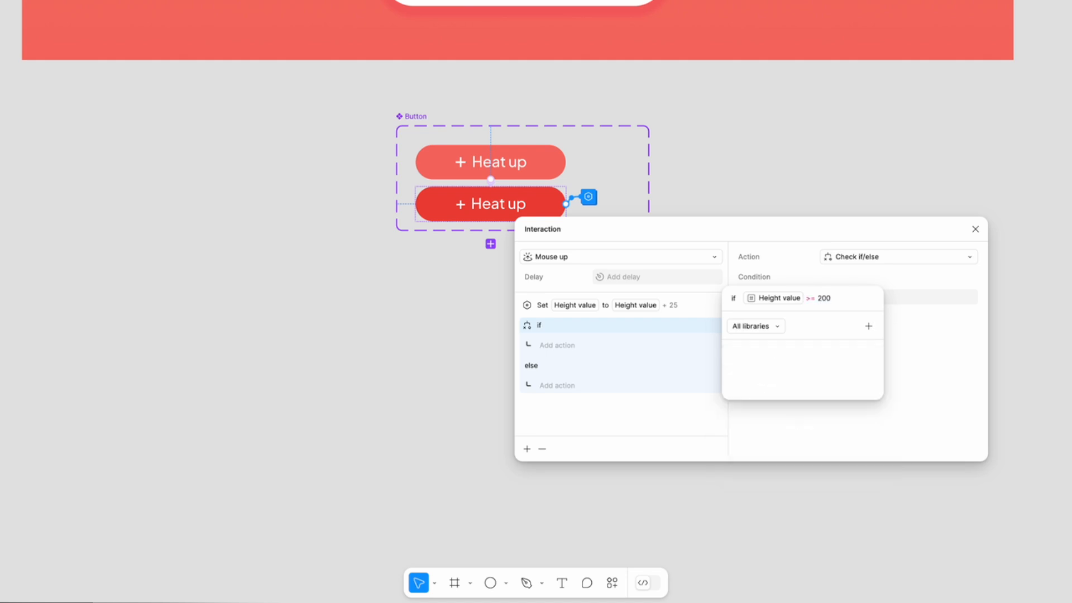
key("Return")
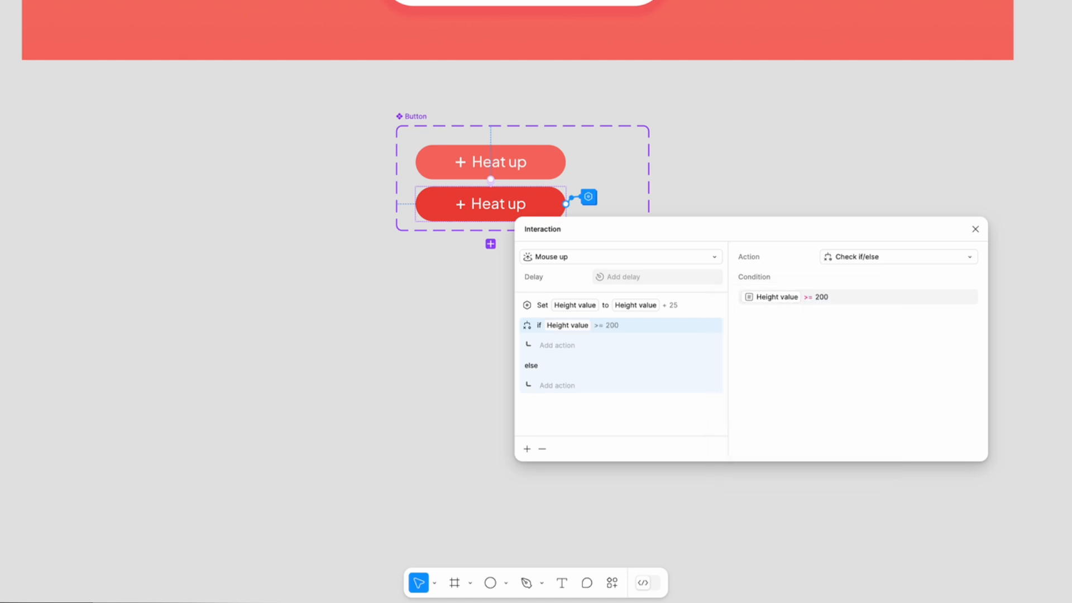
- Under the if condition, add a nested Set variable action that sets Colors/blue to the red ED433A
left_click(564, 346)
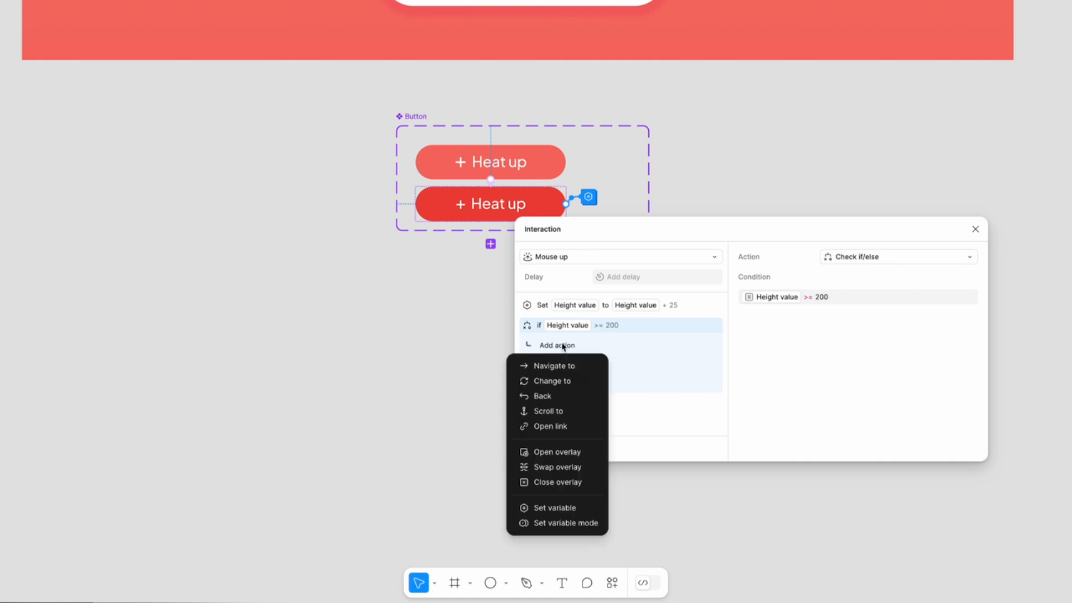
left_click(565, 508)
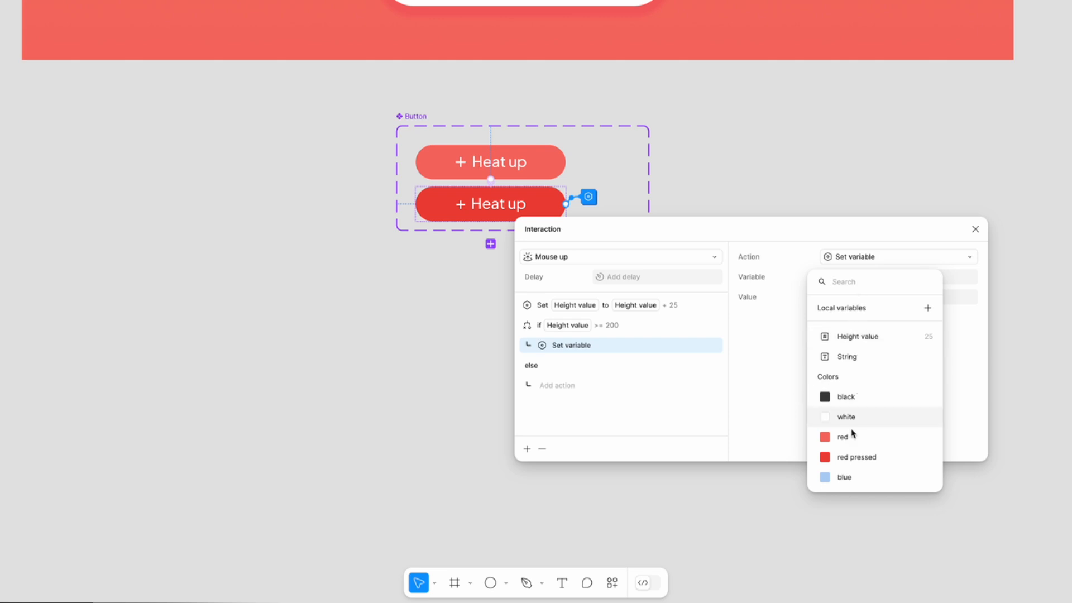
left_click(847, 478)
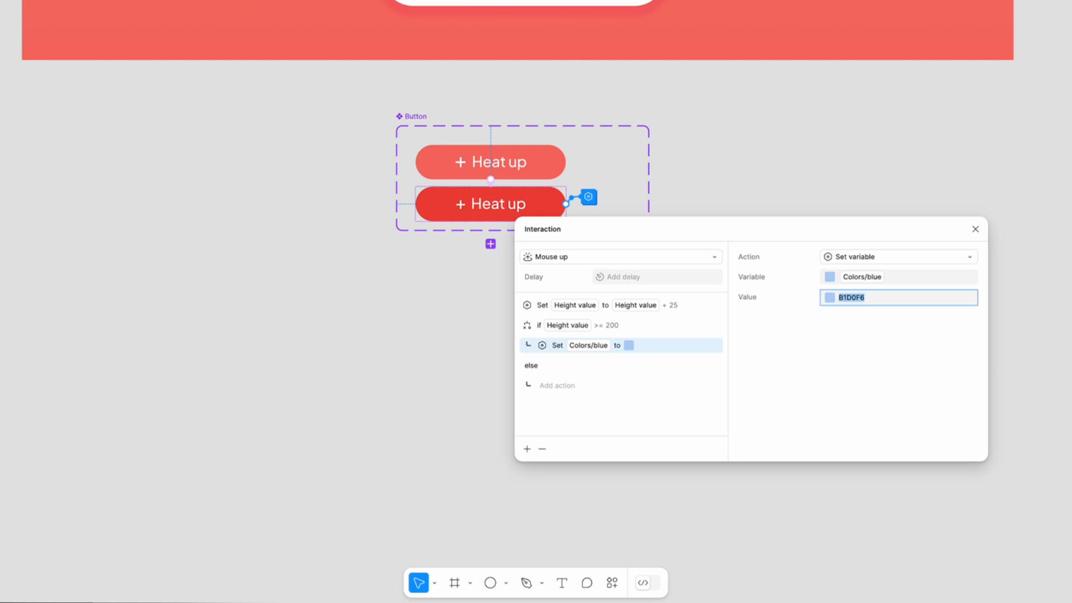
left_click(831, 300)
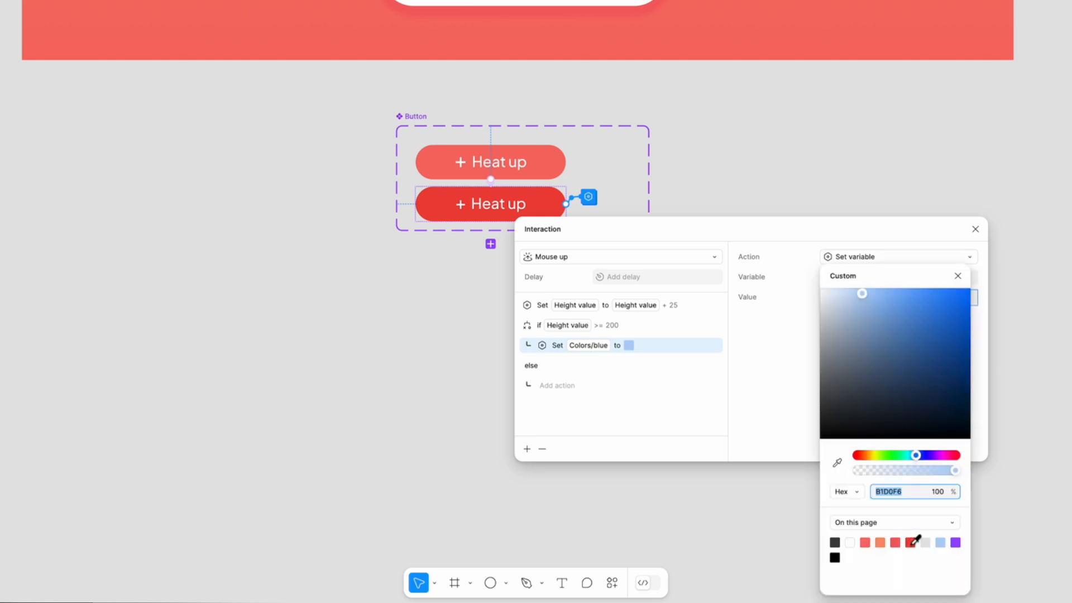
left_click(912, 542)
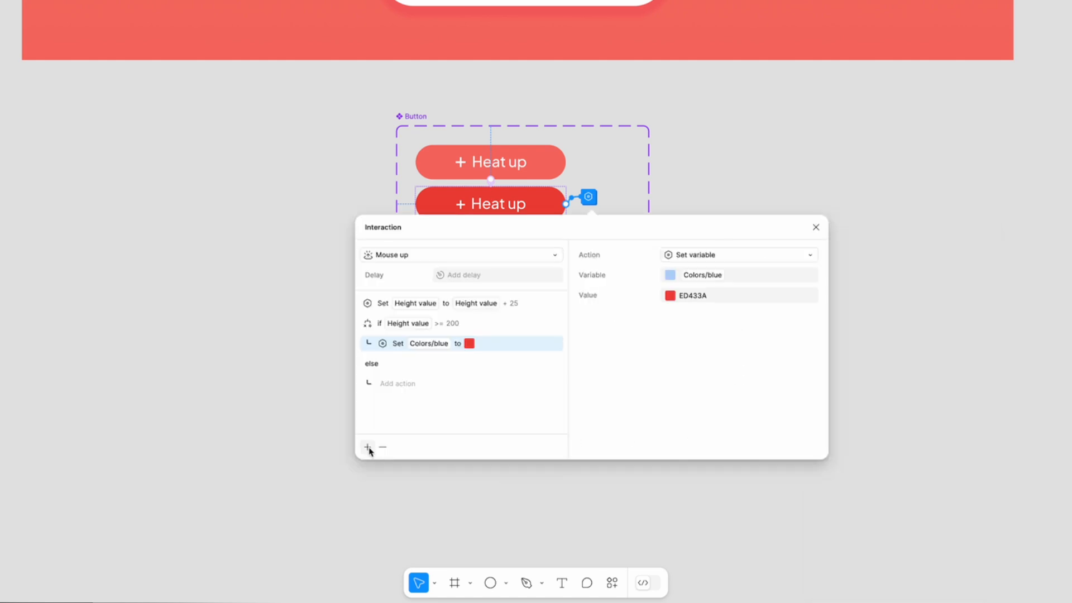
- Add a second nested Set variable action under the if condition and target the String variable
left_click(369, 448)
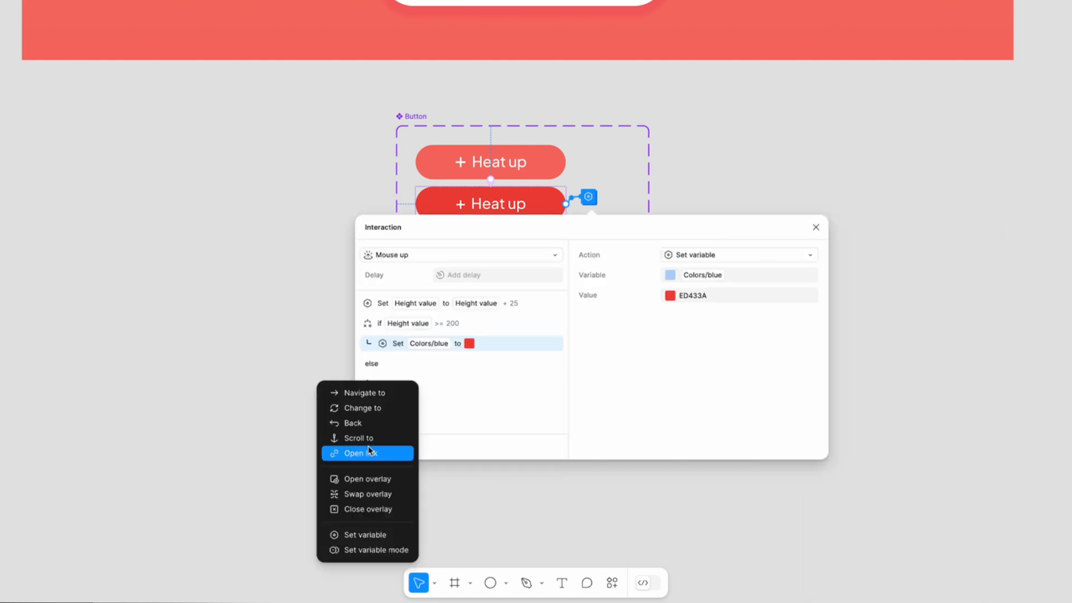
left_click(372, 534)
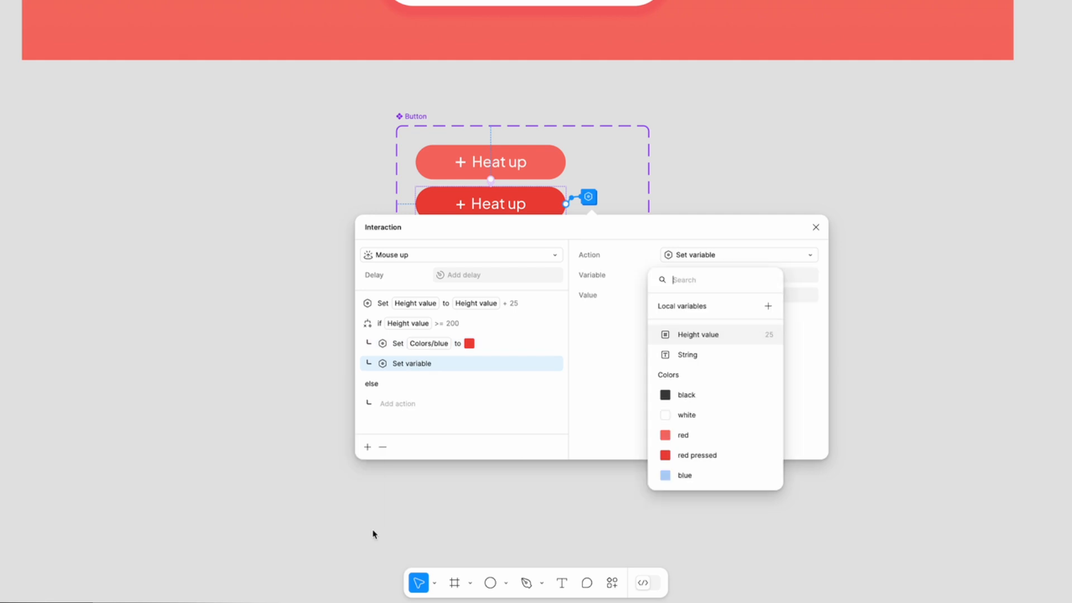
left_click(689, 355)
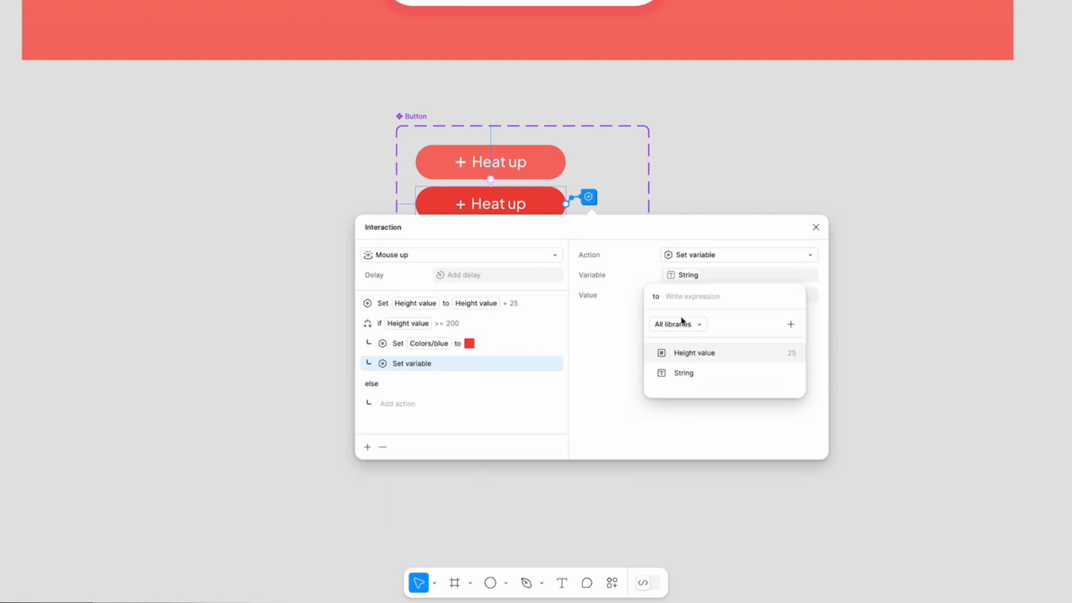
- Make the nested action set String to "Caution, high temperature"
left_click(632, 319)
left_click(692, 297)
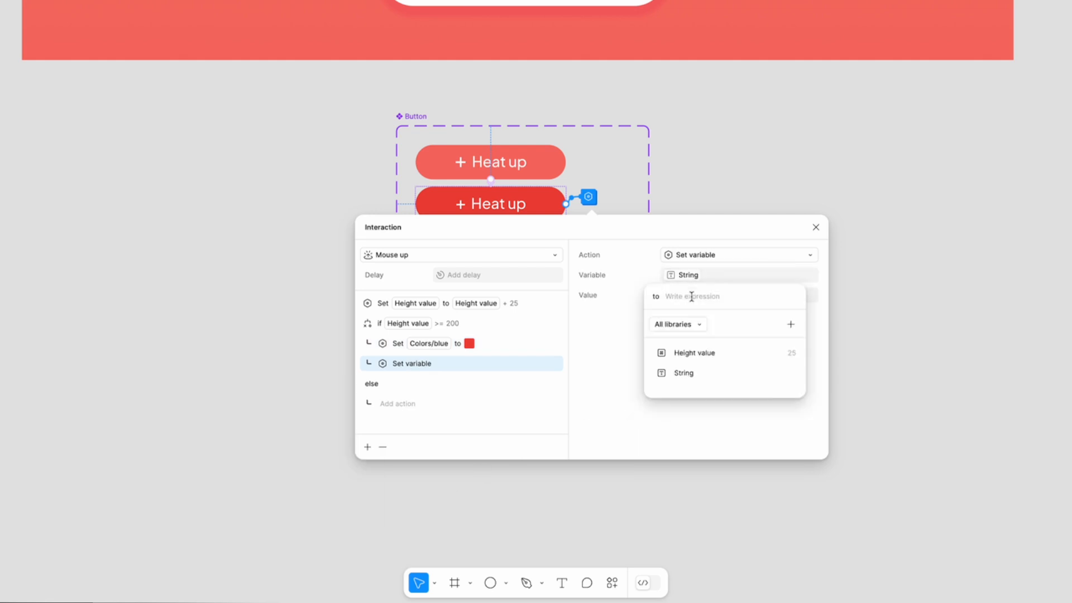
type("Hi")
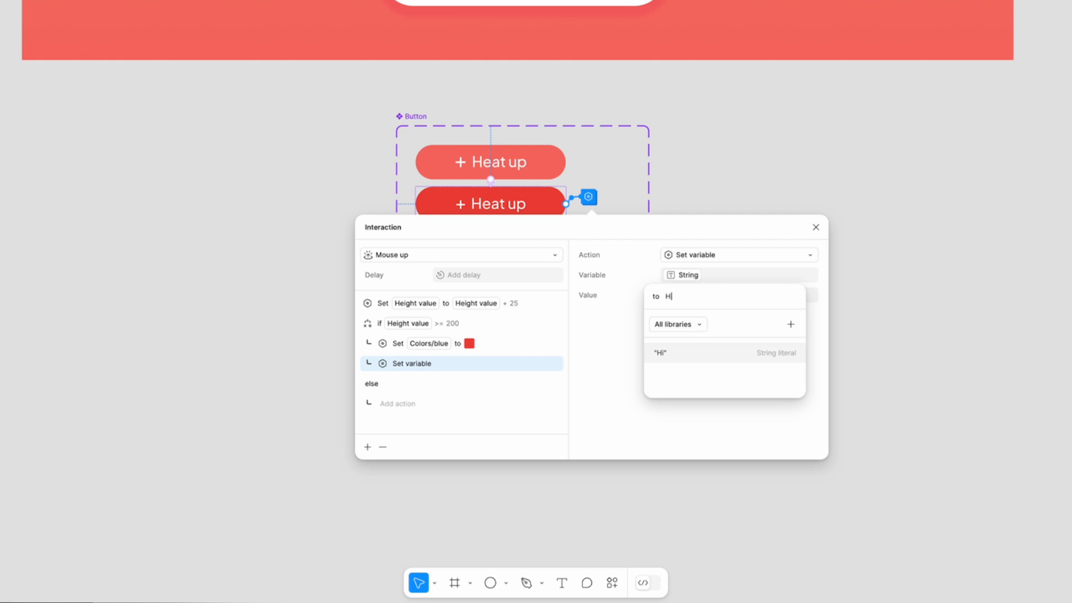
key("BackSpace")
key("BackSpace")
type("Caution, high temper")
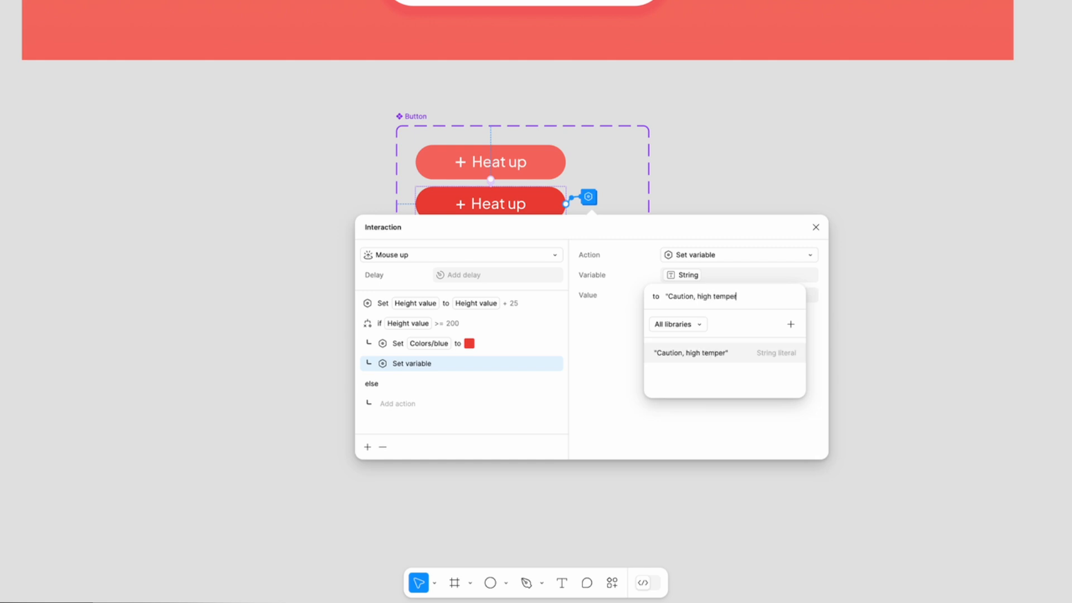
type("ature\"")
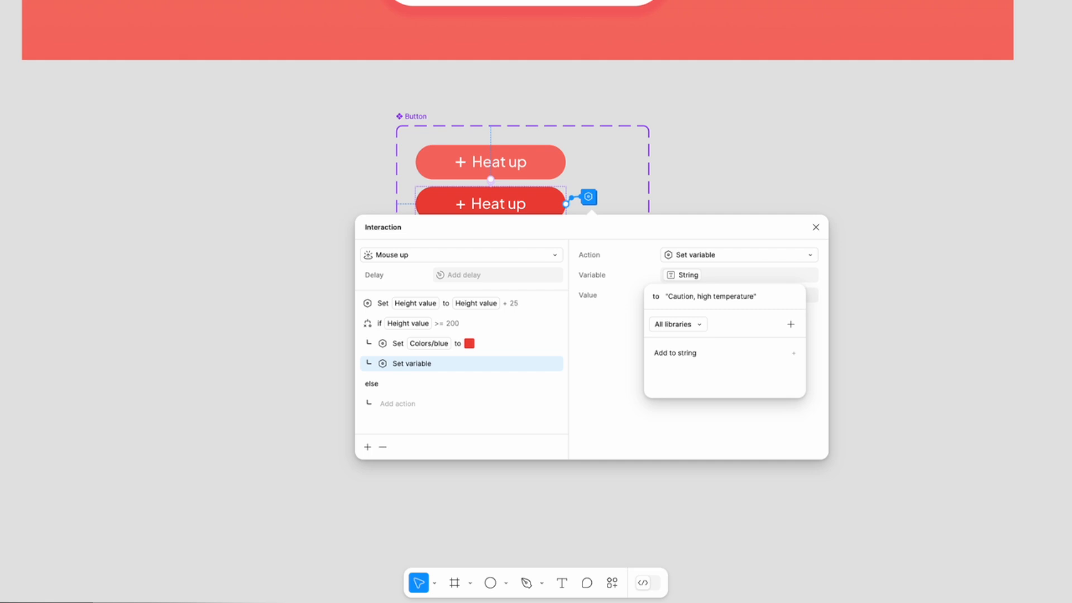
key("Return")
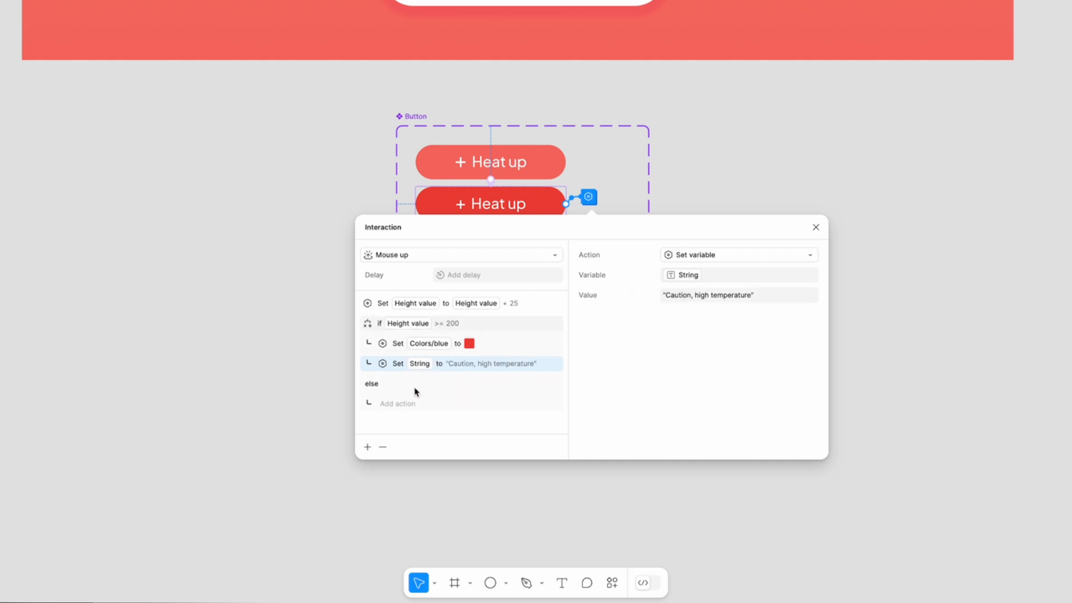
- Add a Change to action under the else branch that switches Property 1 to Normal
left_click(402, 404)
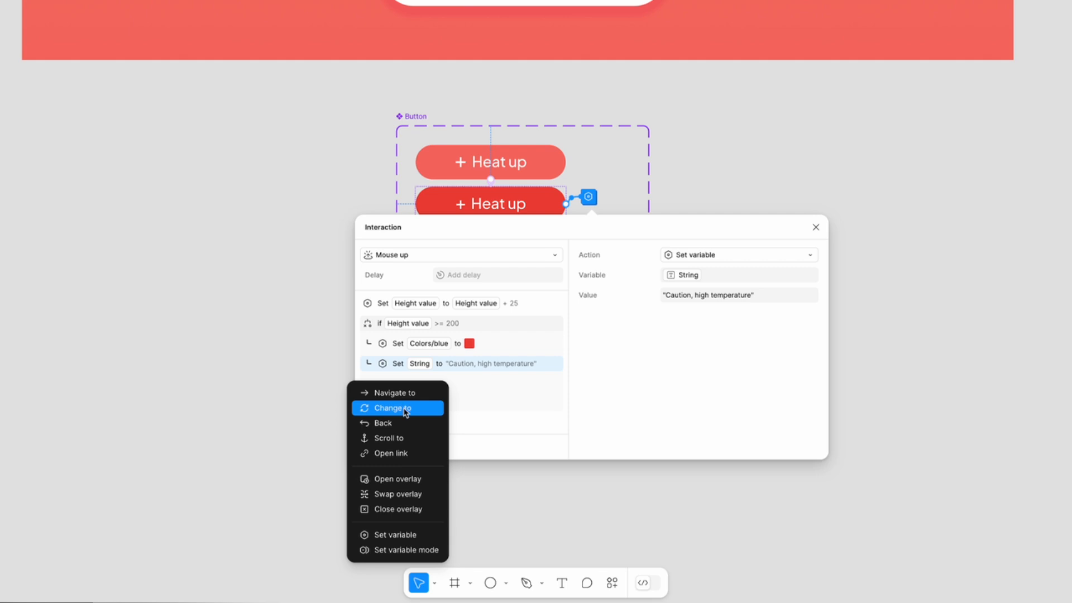
left_click(402, 410)
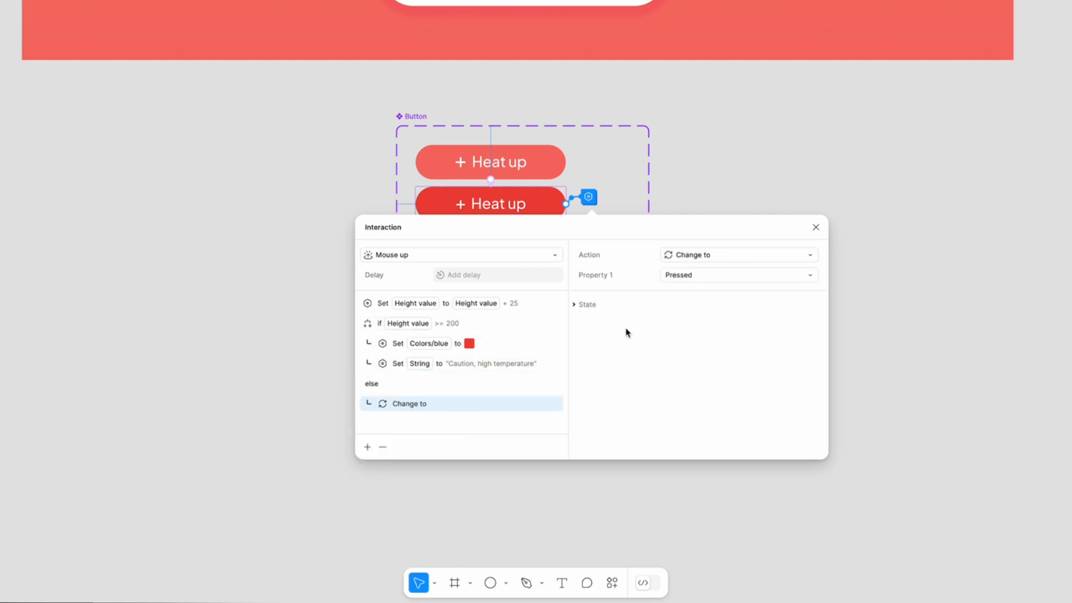
left_click(701, 277)
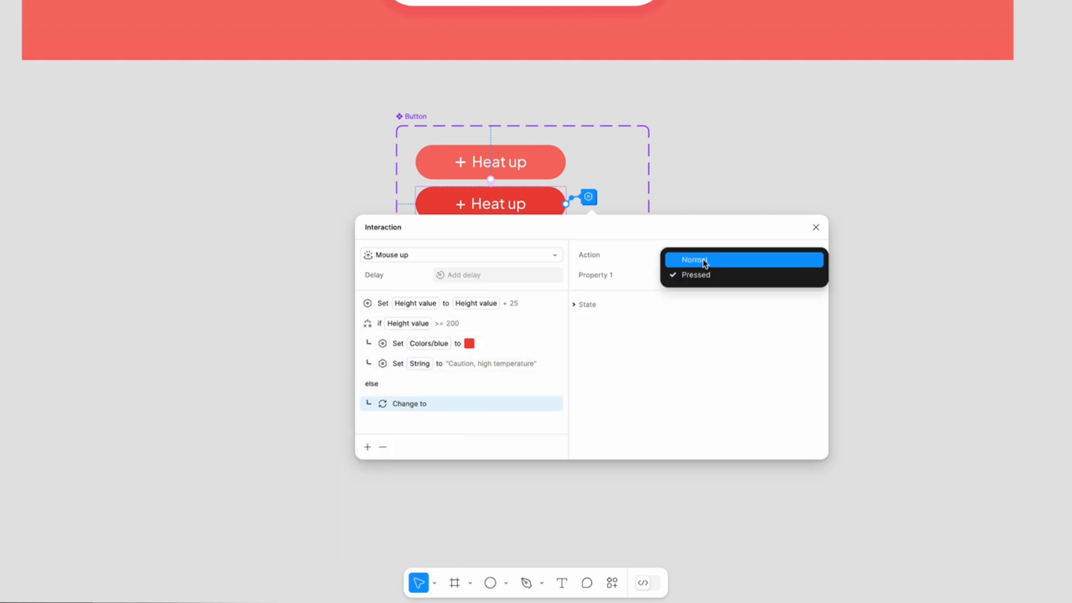
left_click(704, 261)
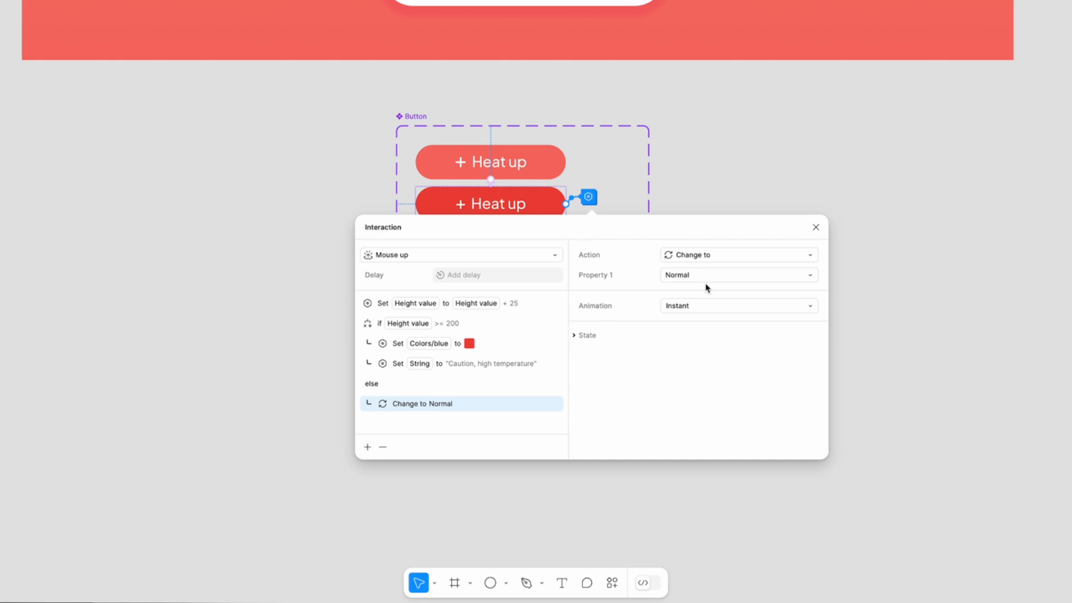
- Give the else branch's Change to action a Smart animate transition with an Ease in and out curve and 250 ms duration, and close the interaction settings
left_click(708, 306)
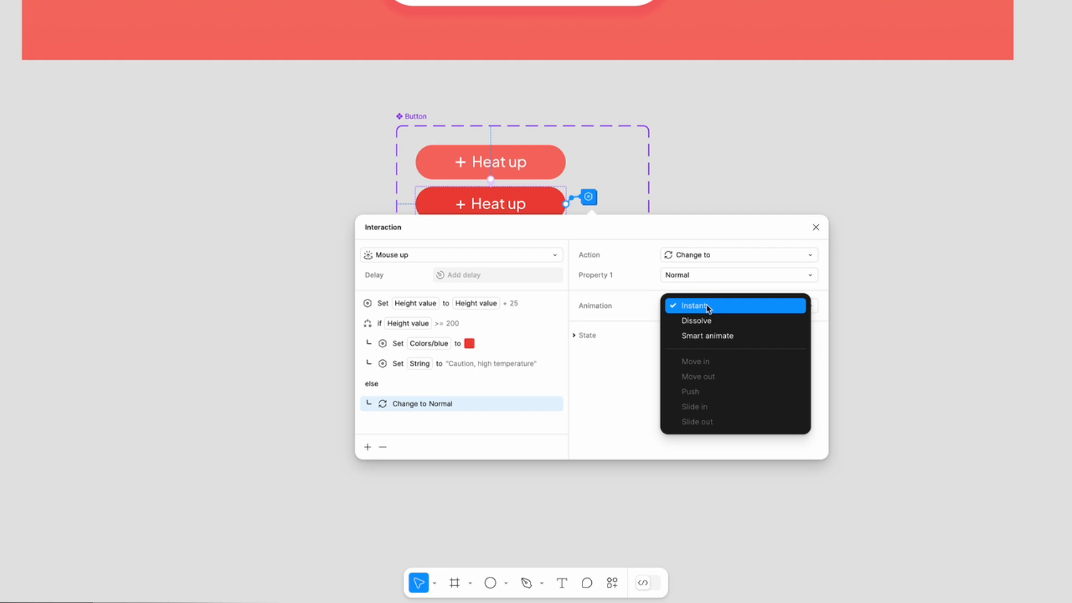
left_click(709, 336)
left_click(708, 327)
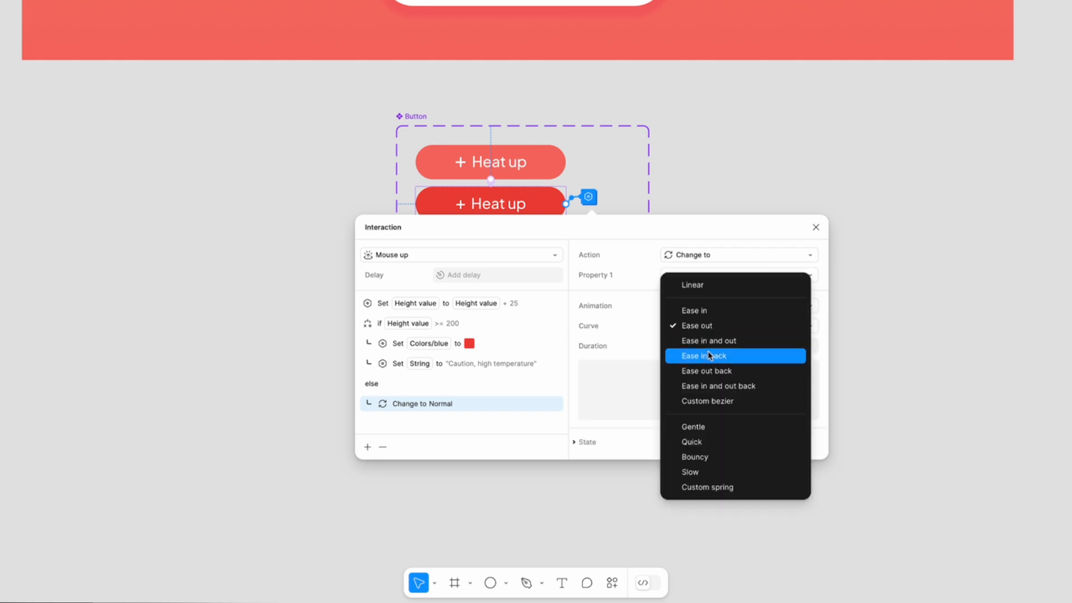
left_click(715, 342)
left_click(710, 348)
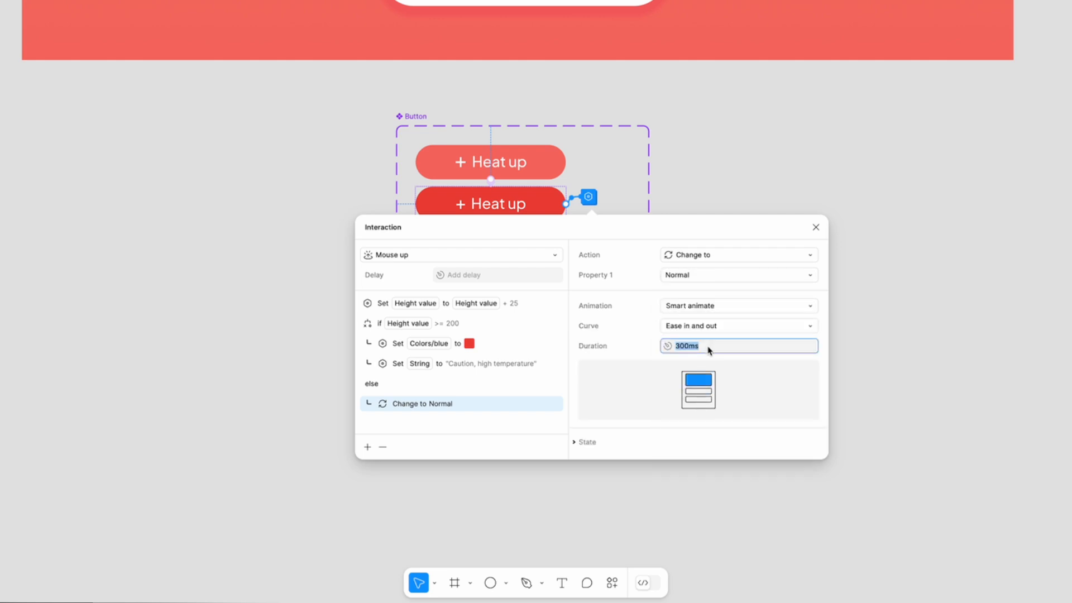
type("250")
key("Return")
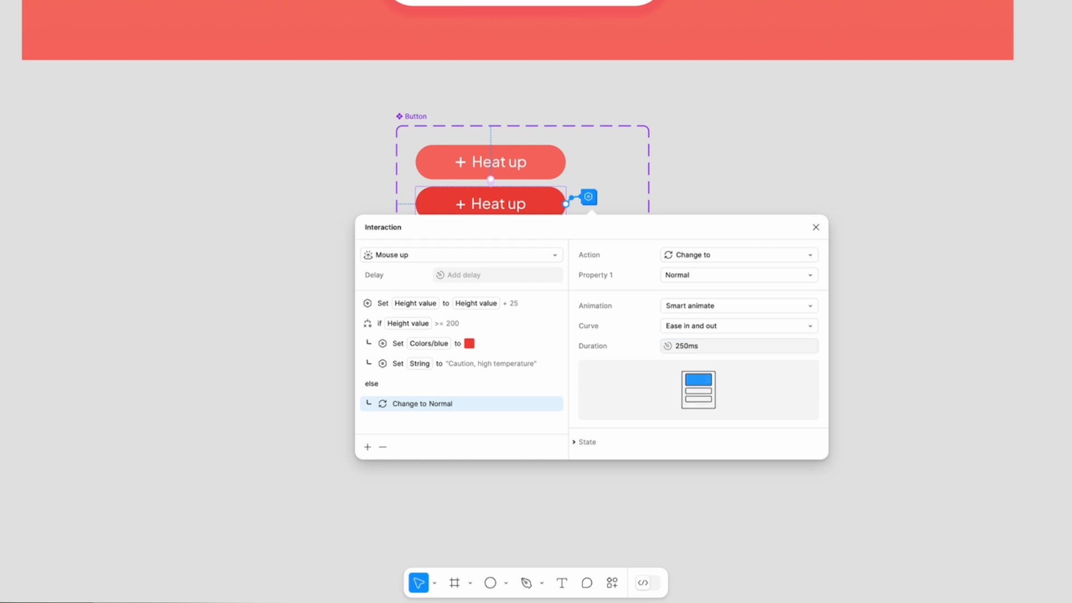
key("Escape")
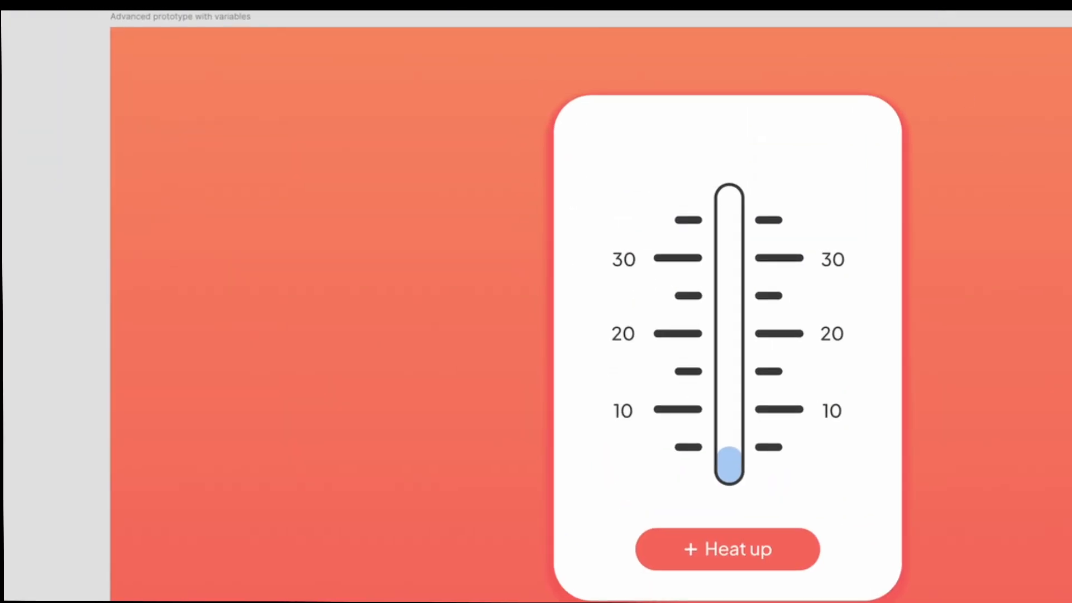
- Preview the thermometer prototype and heat it up repeatedly to test behavior up to and beyond the 200 height threshold
key("shift+space")
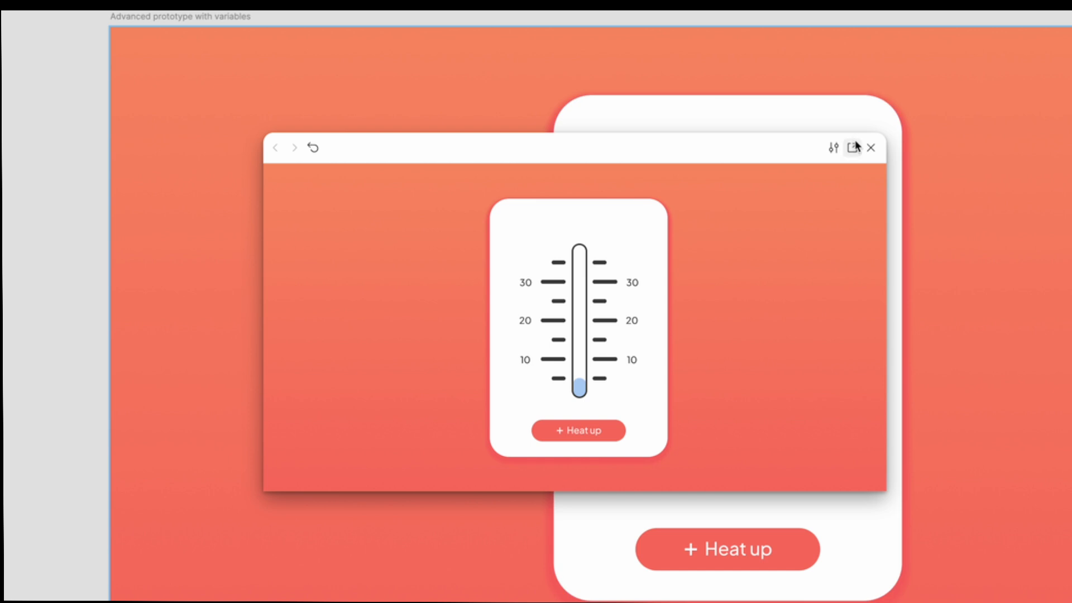
left_click(585, 432)
left_click(585, 431)
left_click(585, 431)
left_click(585, 431)
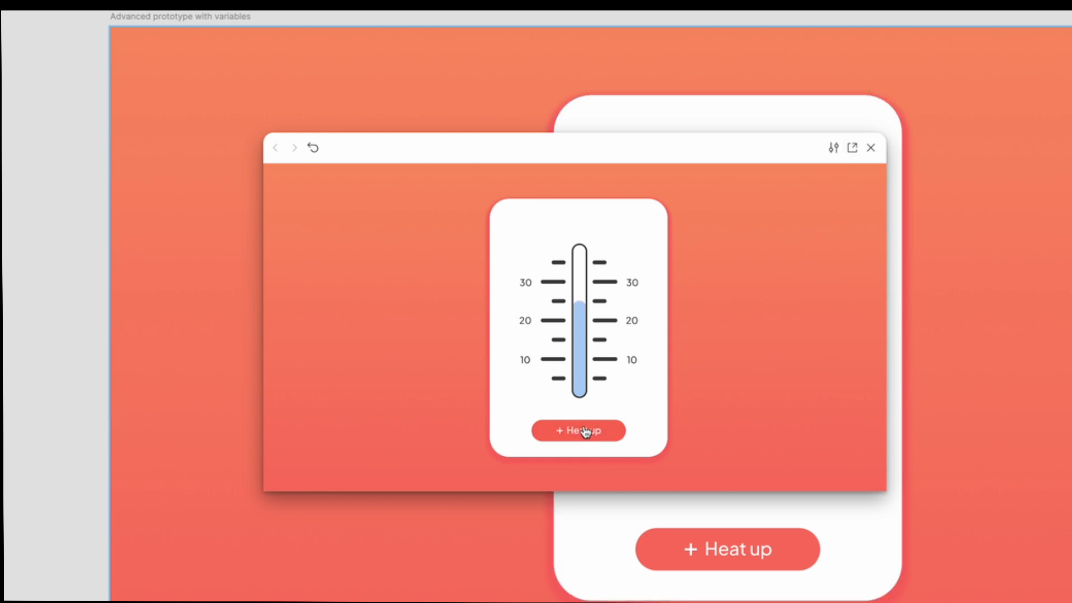
left_click(585, 432)
left_click(585, 431)
left_click(585, 431)
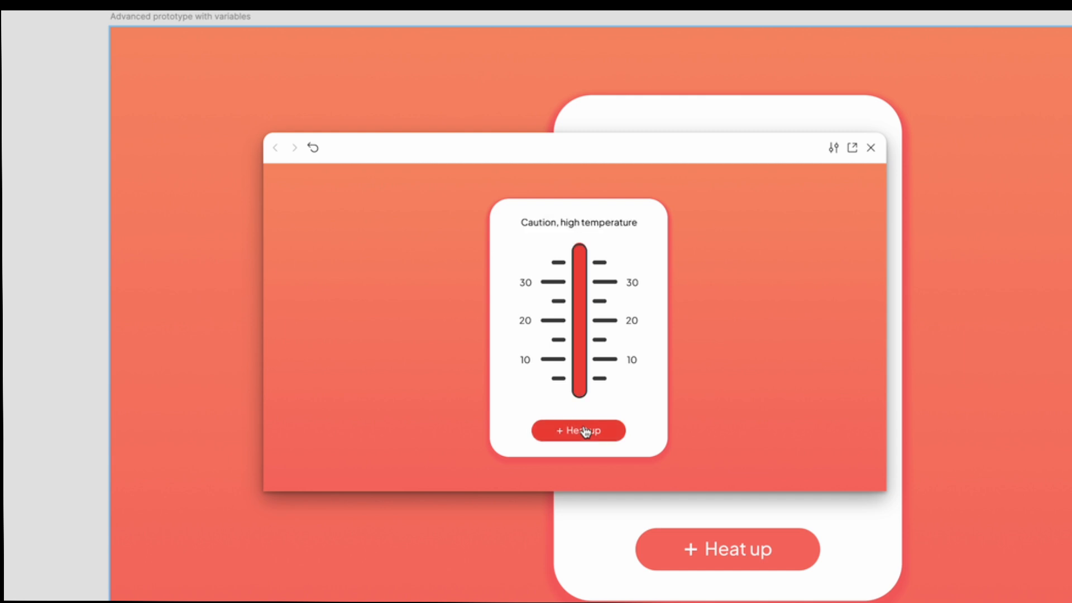
left_click(585, 432)
left_click(585, 432)
left_click(585, 432)
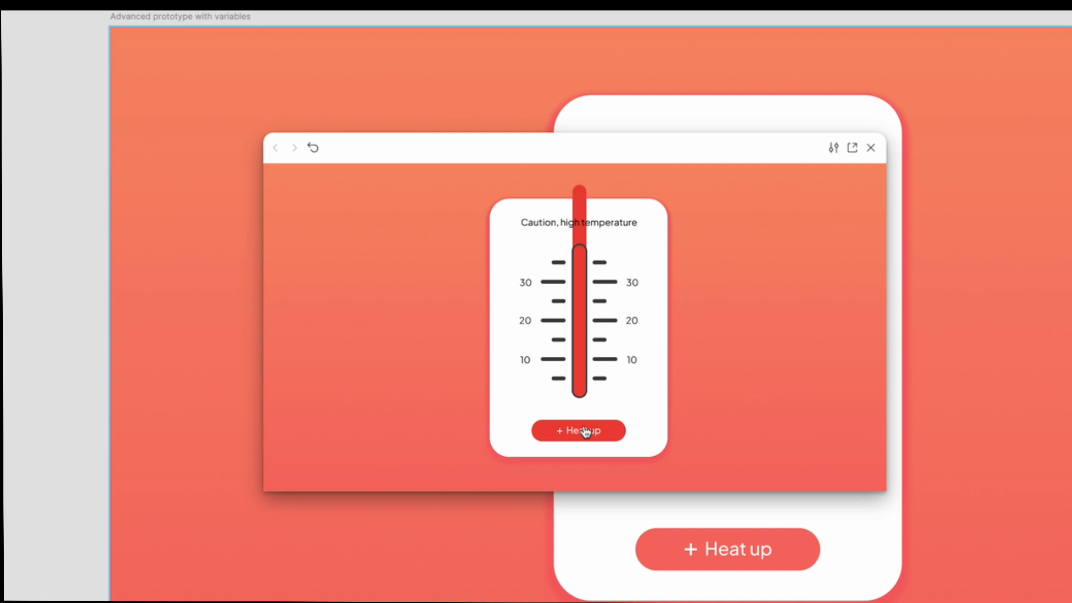
left_click(585, 431)
left_click(585, 431)
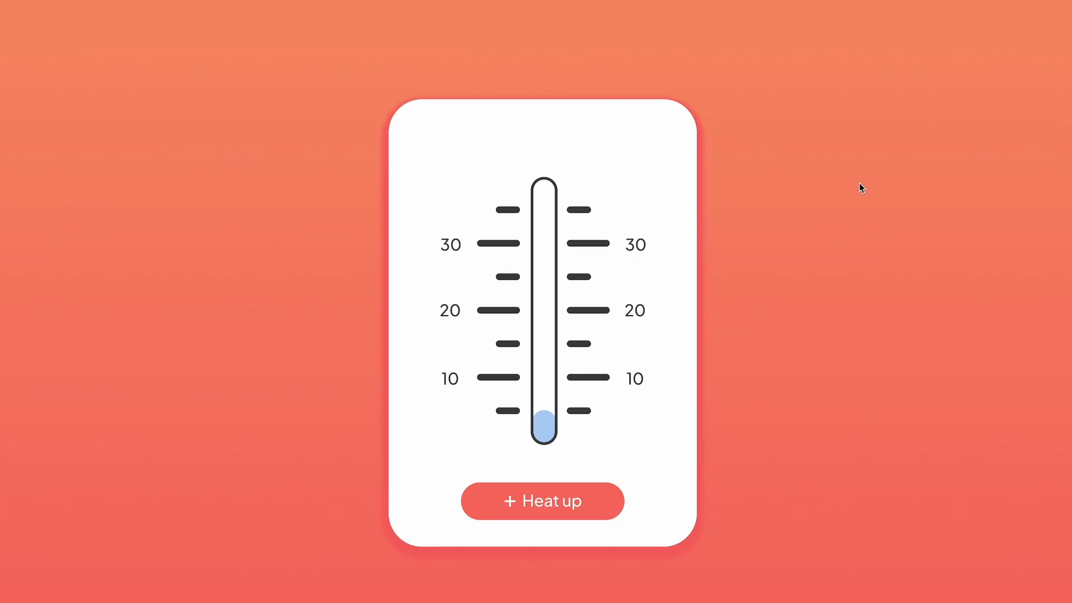
- Test the thermometer in the full-size prototype view by activating "Heat up" until the caution text and red mercury are triggered
left_click(551, 506)
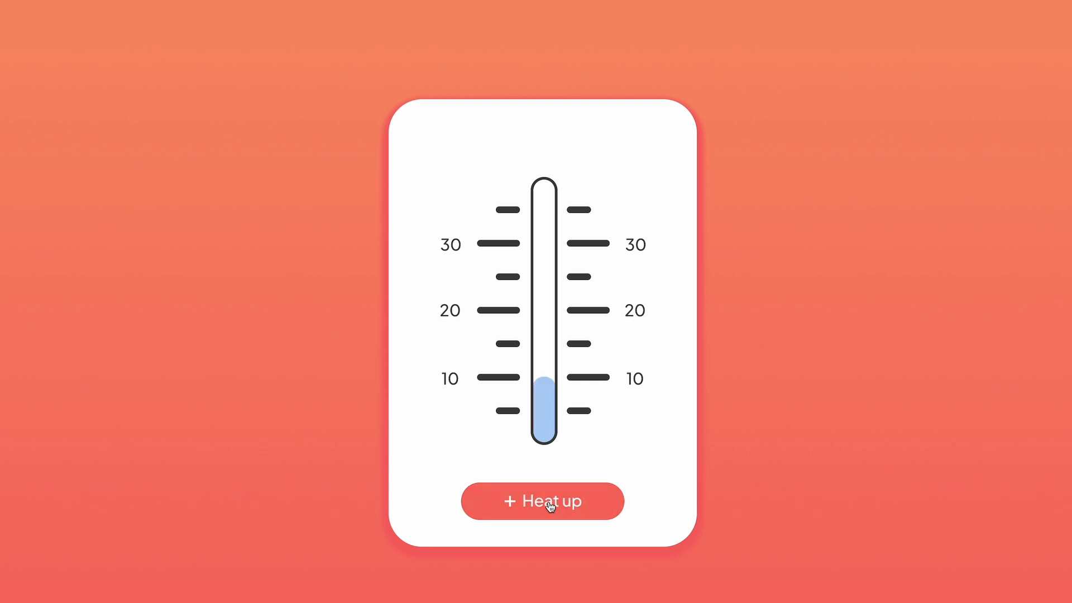
left_click(550, 506)
left_click(550, 506)
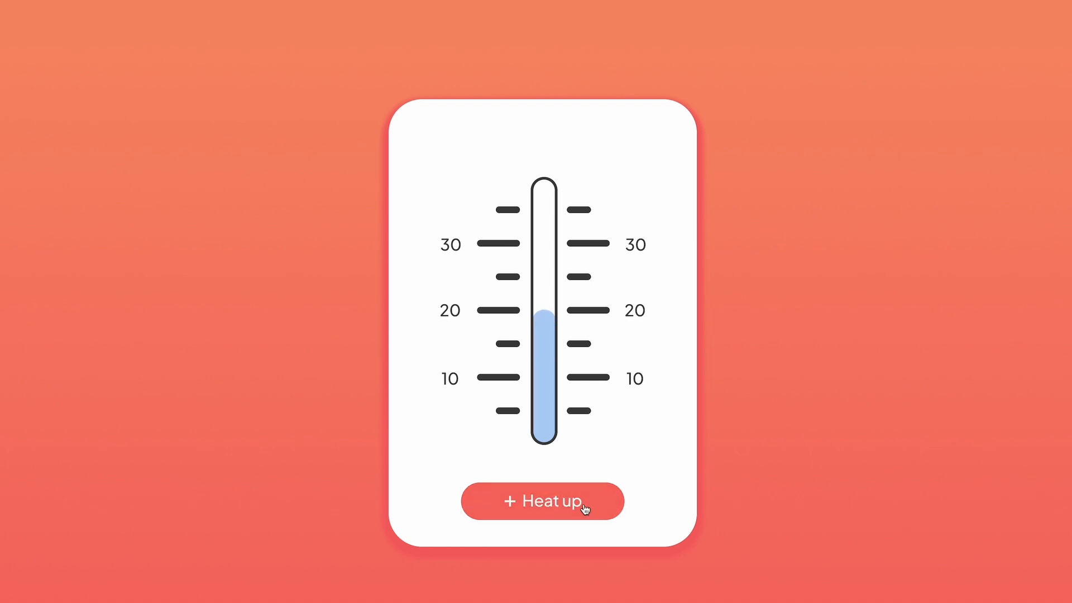
left_click(607, 510)
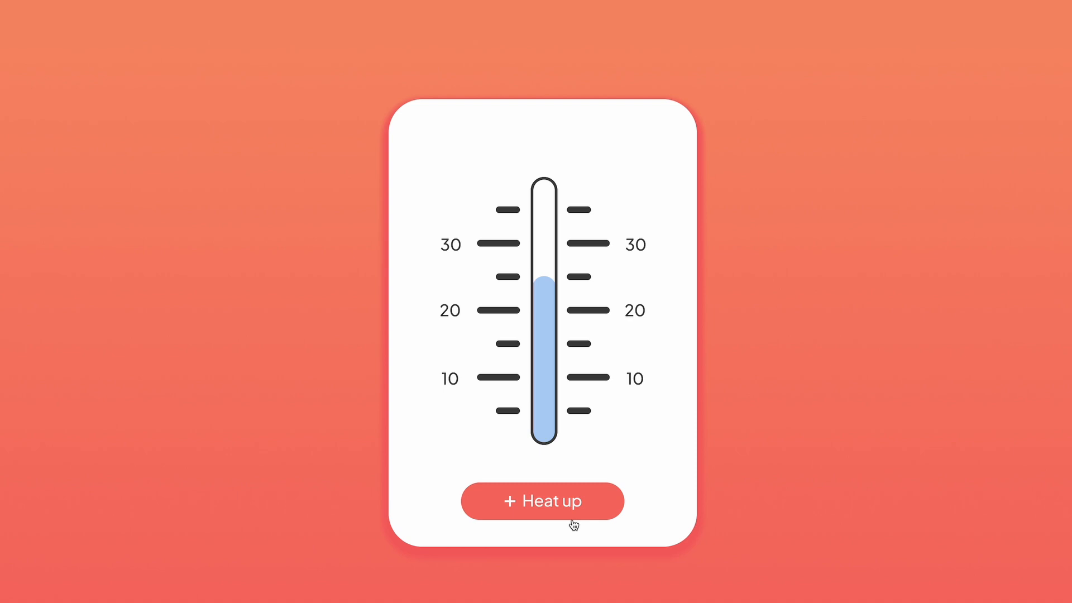
left_click(489, 507)
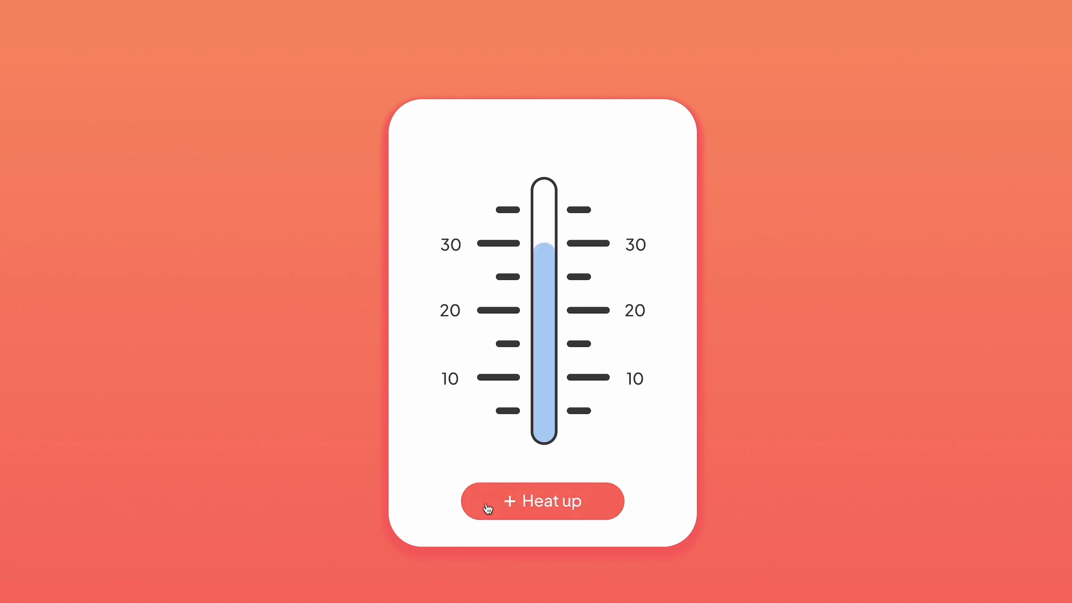
left_click(617, 506)
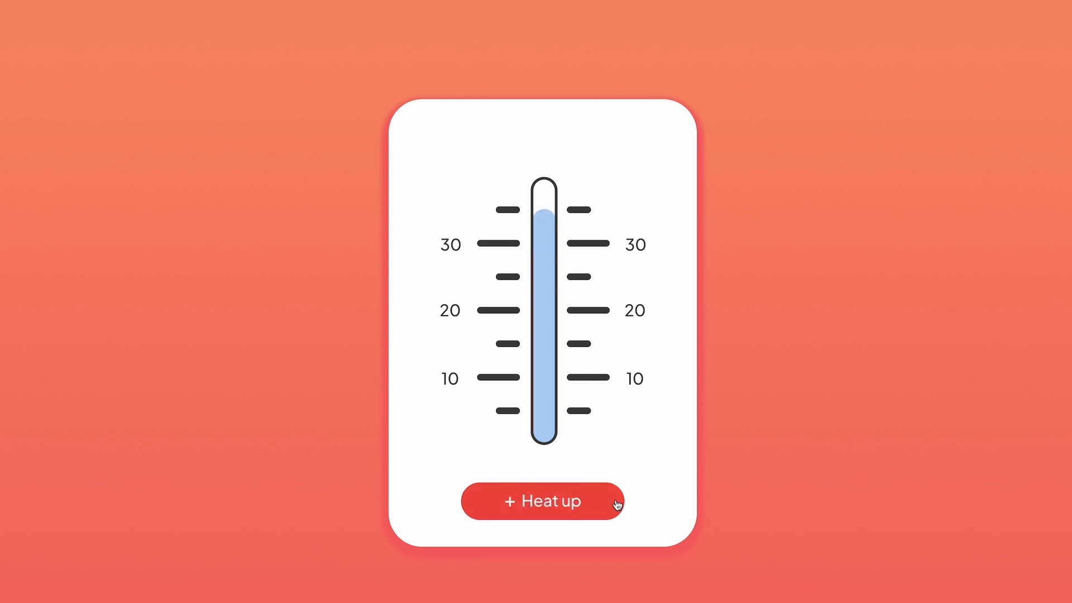
left_click(484, 502)
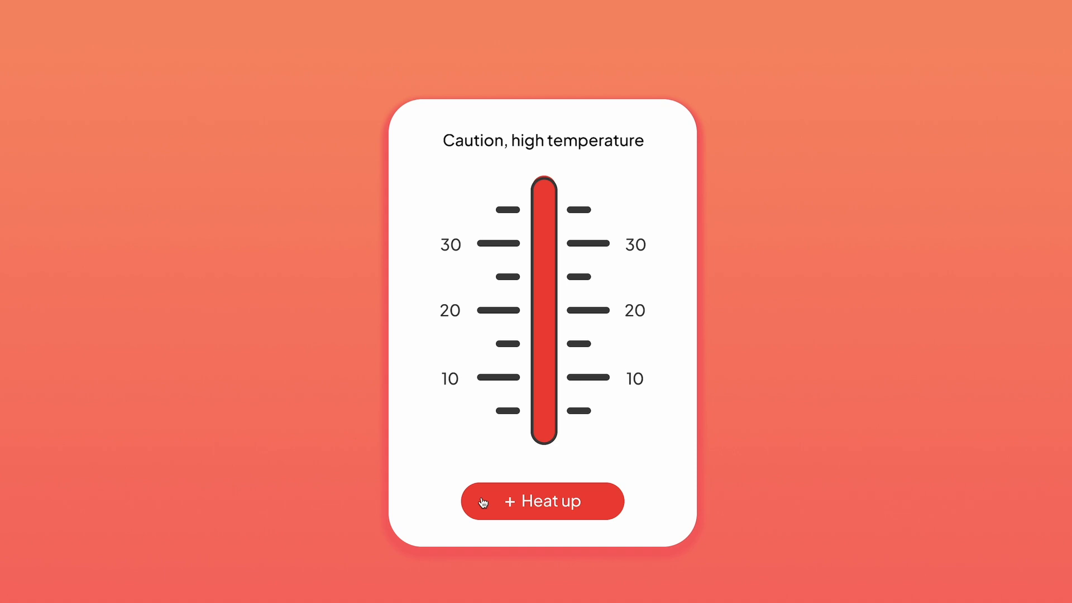